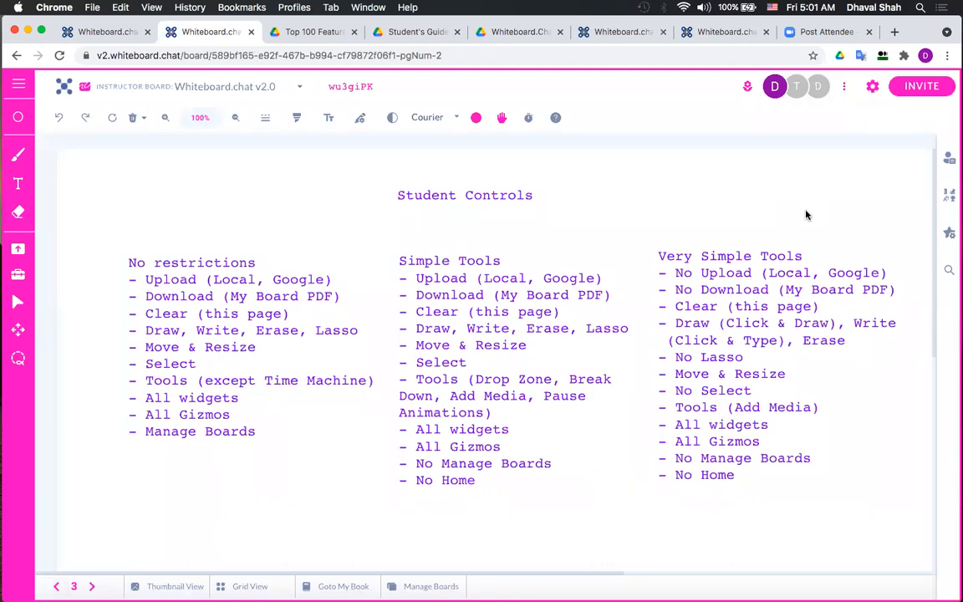
Open the board settings and review the default screen sizes for the class and the student tool options, leaving them as they are
{"action": "left_click", "coordinate": [873, 87]}
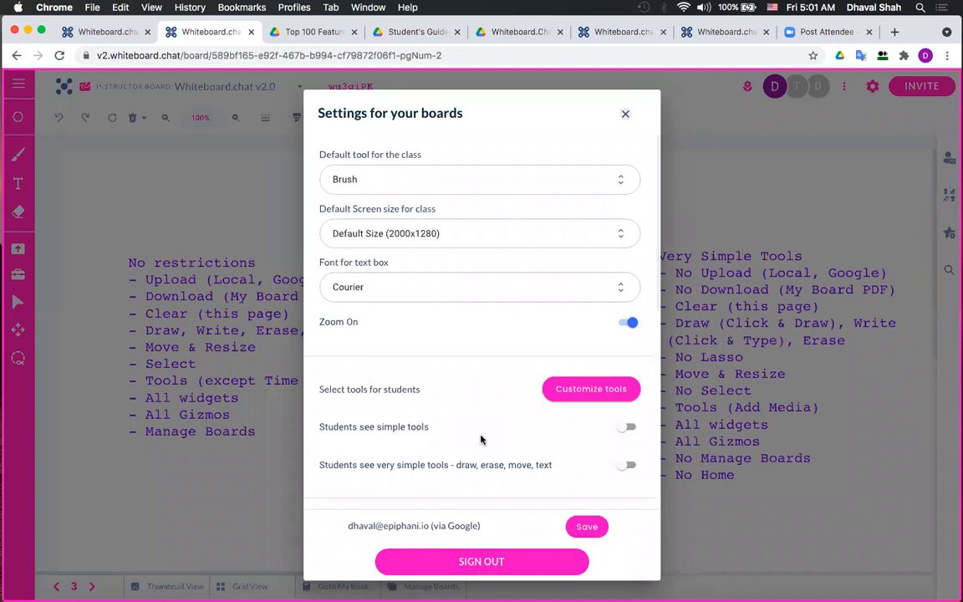
{"action": "left_click", "coordinate": [621, 240]}
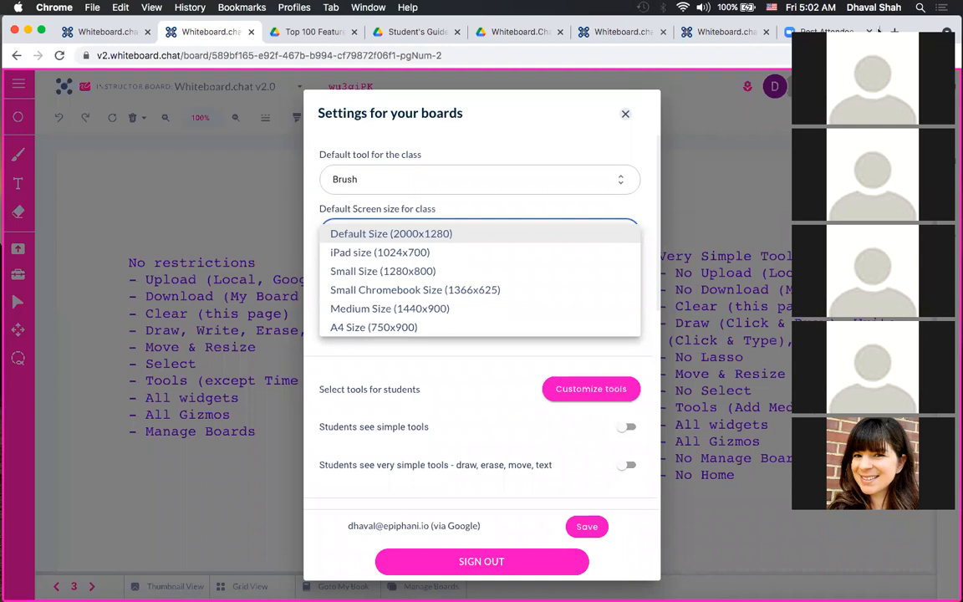
{"action": "left_click", "coordinate": [815, 34]}
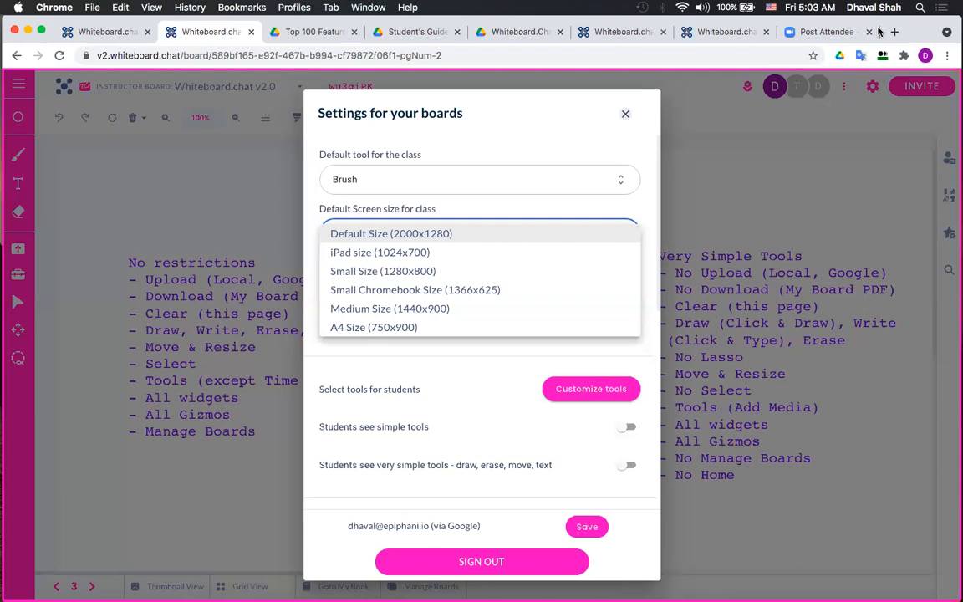
{"action": "left_click", "coordinate": [646, 285]}
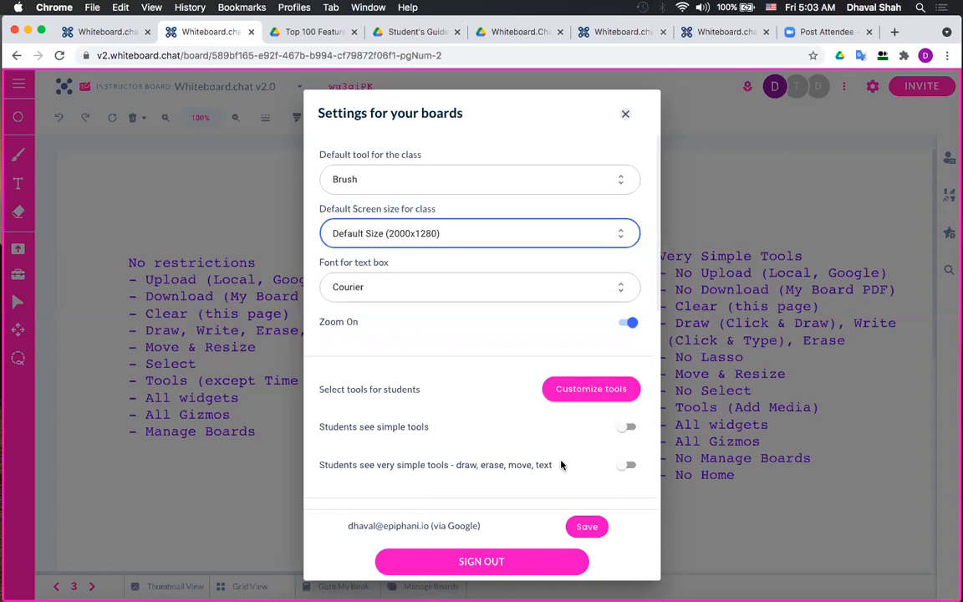
{"action": "left_click", "coordinate": [625, 116]}
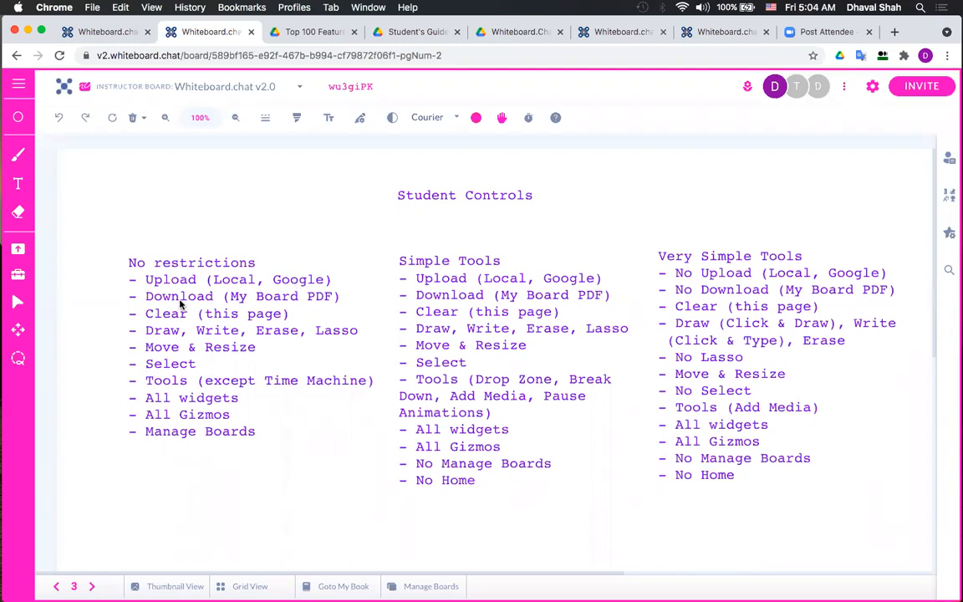
Review the board's copy, download, export and sharing options and the options for clearing or deleting pages
{"action": "left_click", "coordinate": [299, 89]}
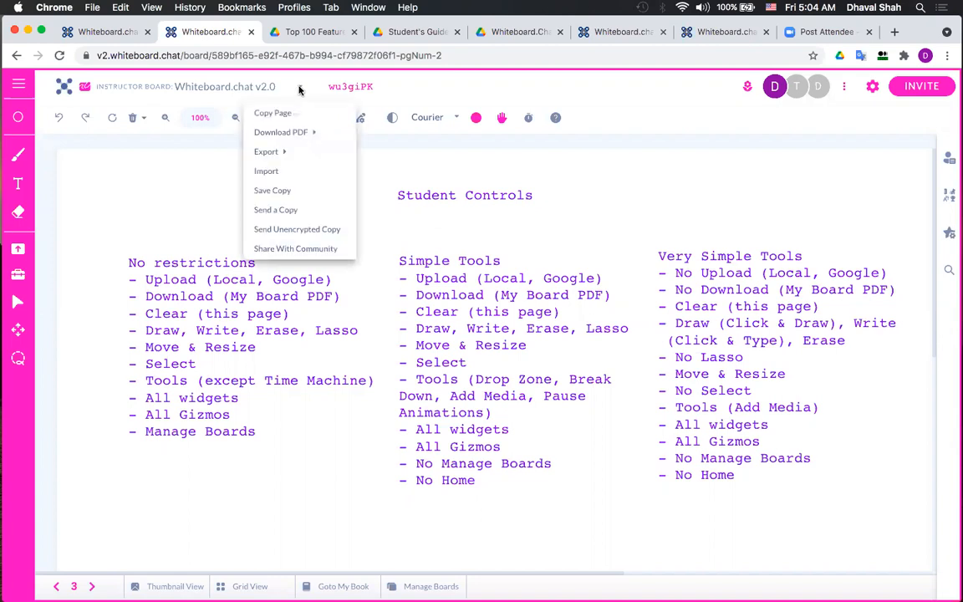
{"action": "left_click", "coordinate": [182, 234]}
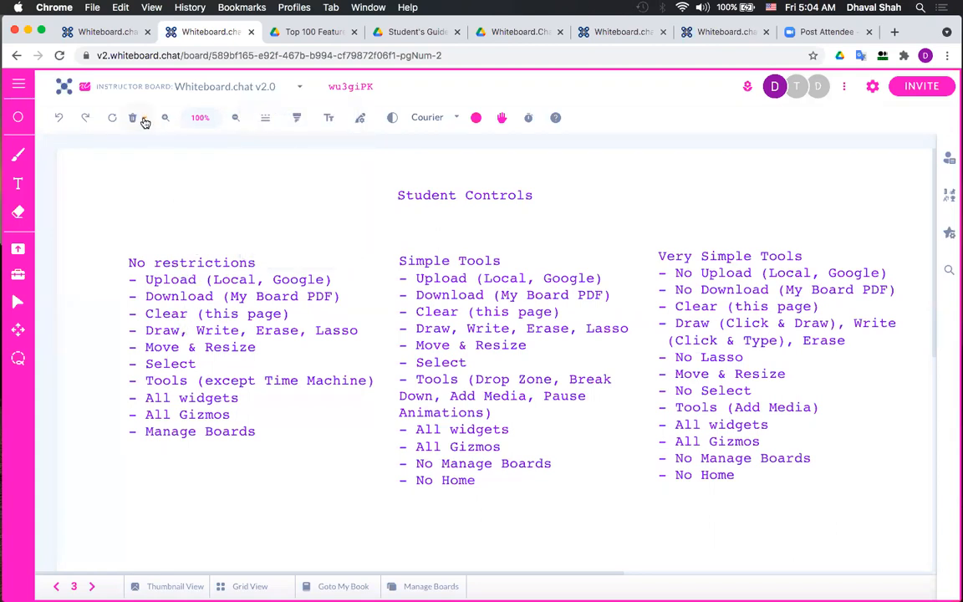
{"action": "left_click", "coordinate": [143, 120]}
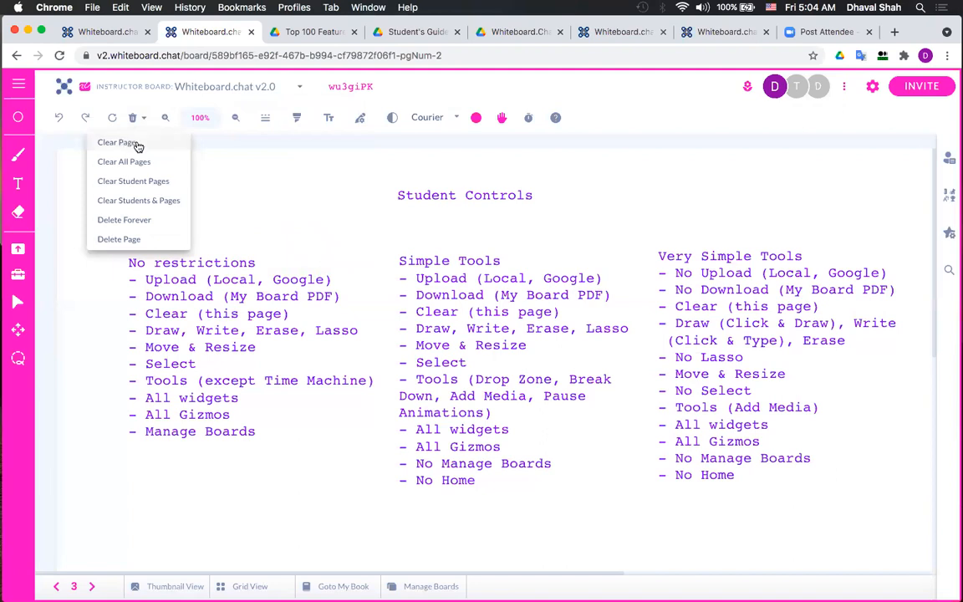
{"action": "left_click", "coordinate": [209, 186]}
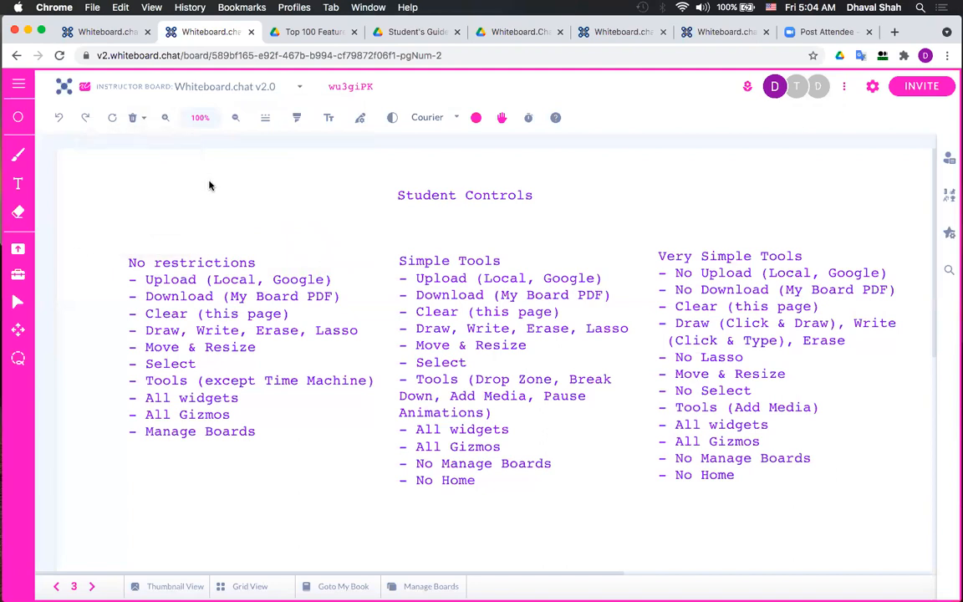
Review the list of extra tools, from Add Media to Time Machine, without choosing one
{"action": "left_click", "coordinate": [21, 276]}
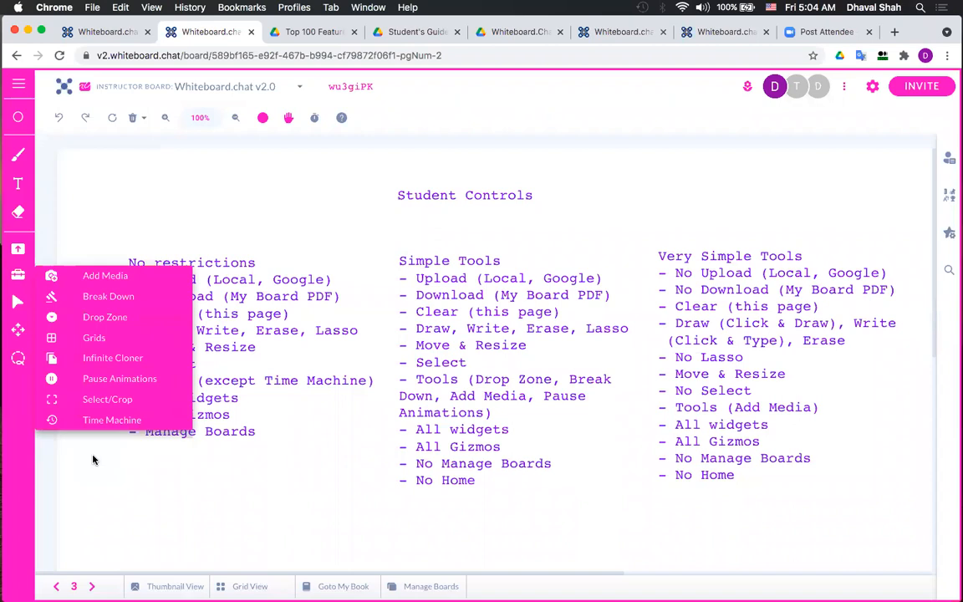
{"action": "left_click", "coordinate": [158, 476]}
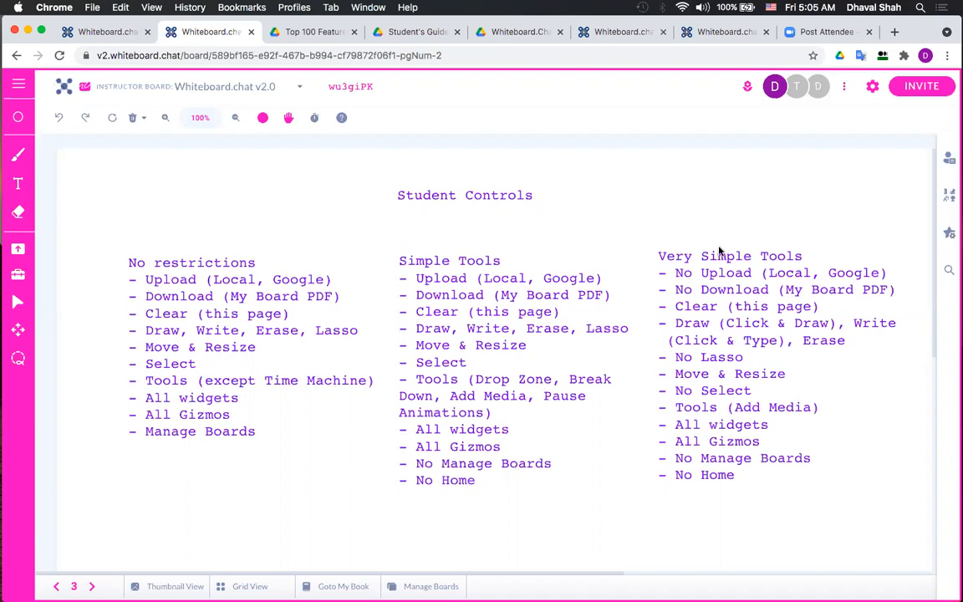
{"action": "left_click", "coordinate": [593, 511]}
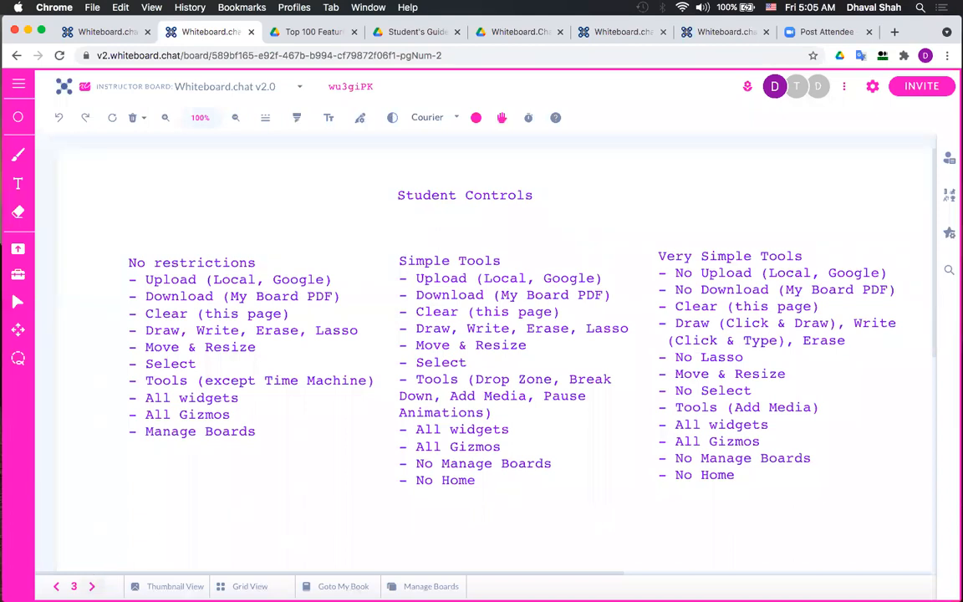
Go to page 4 and look through the 3-digit expanded form worksheet
{"action": "left_click", "coordinate": [92, 586]}
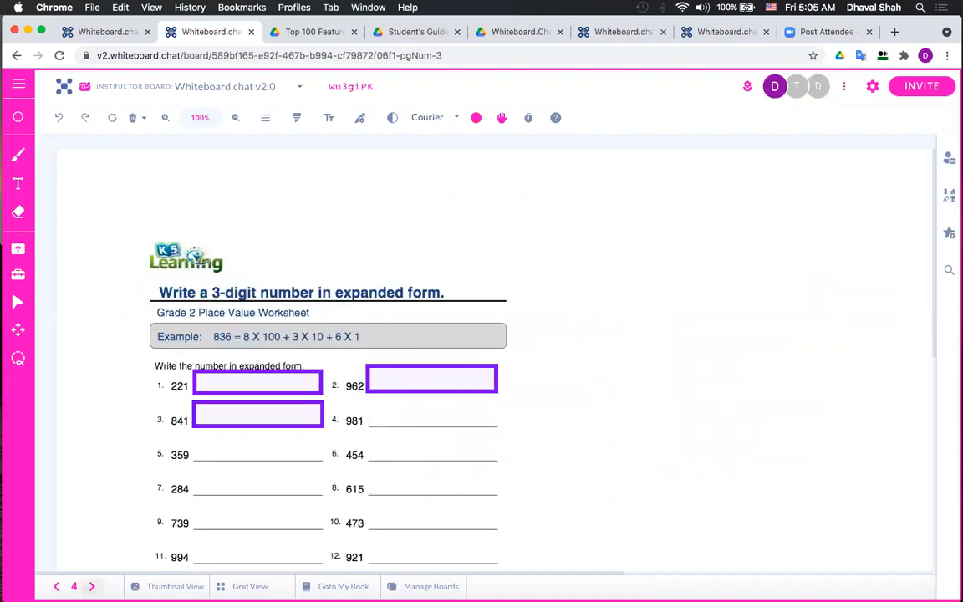
{"action": "scroll", "coordinate": [538, 380], "scroll_direction": "down", "scroll_amount": 1}
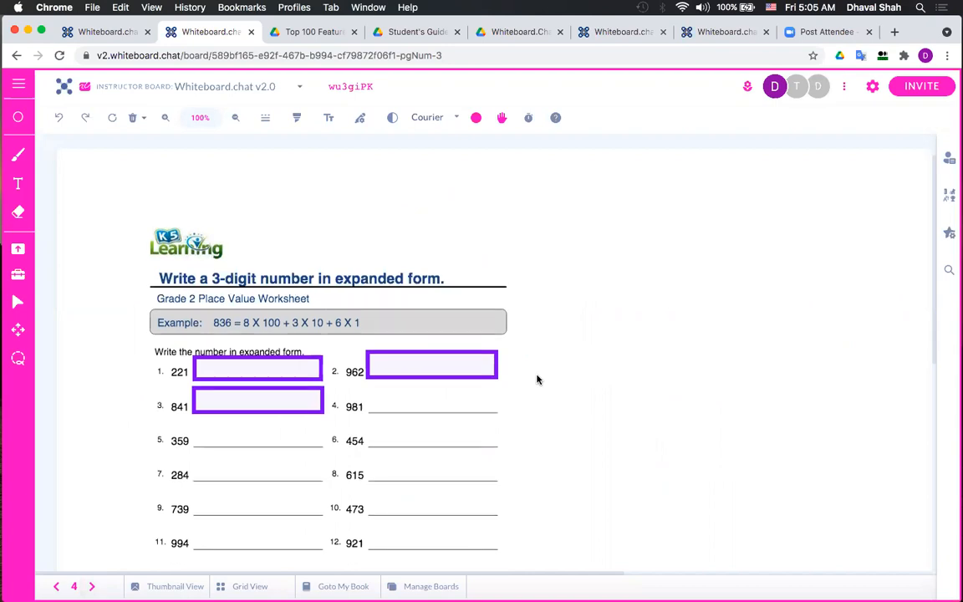
{"action": "scroll", "coordinate": [537, 380], "scroll_direction": "down", "scroll_amount": 5}
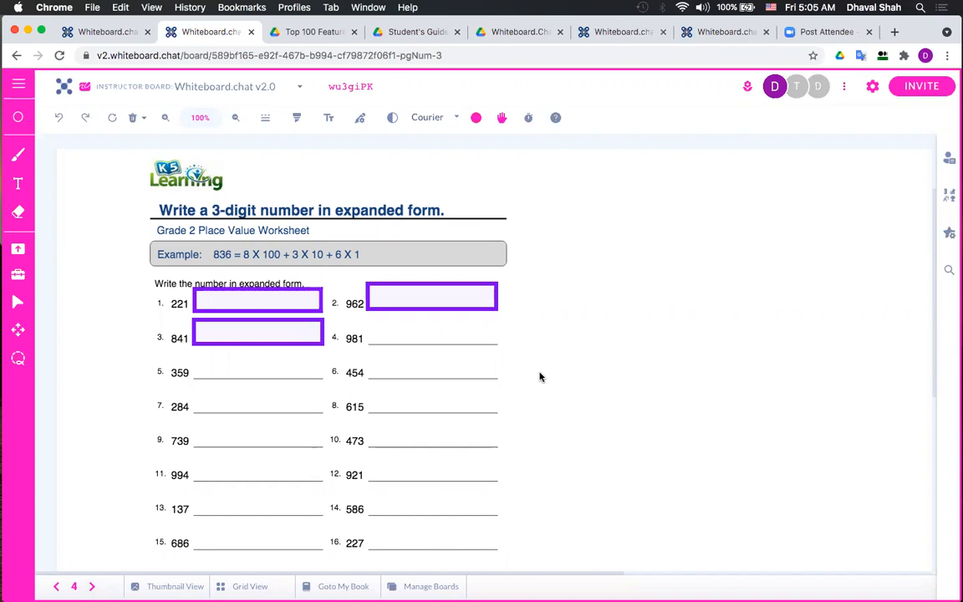
On page 5 with the world map, open the Tile Factory widget and allow students to move the tiles
{"action": "left_click", "coordinate": [92, 586]}
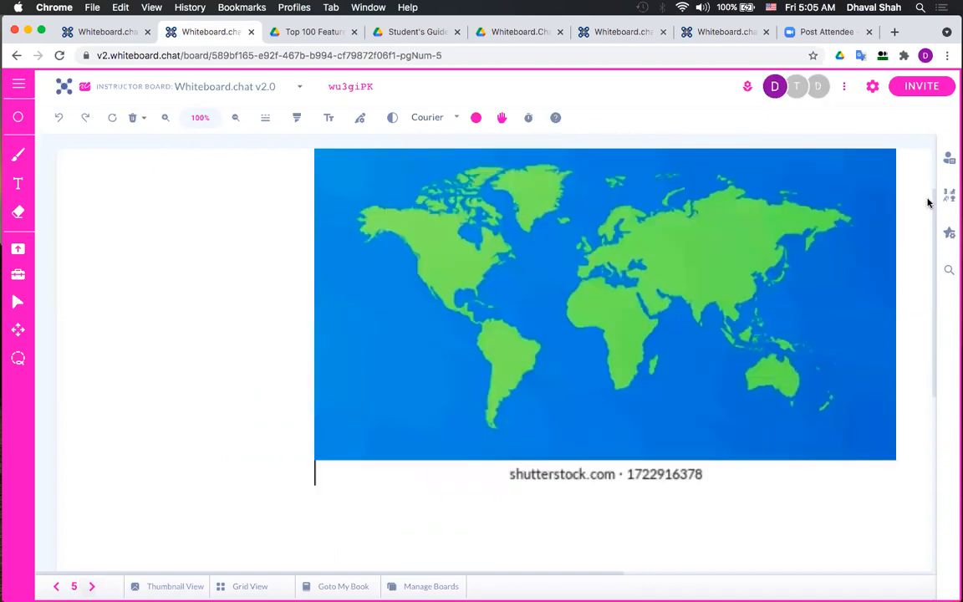
{"action": "left_click", "coordinate": [952, 236]}
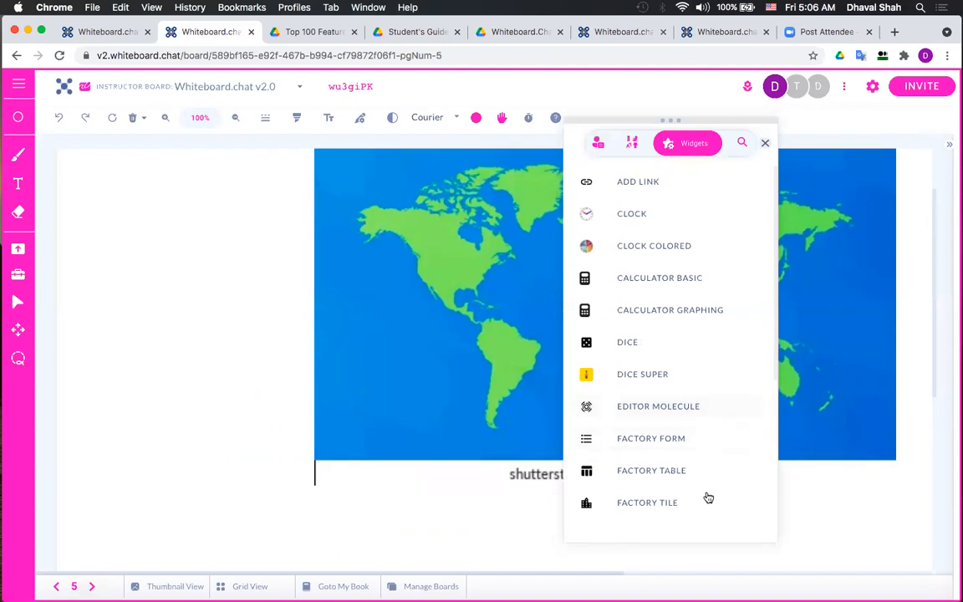
{"action": "left_click", "coordinate": [654, 505]}
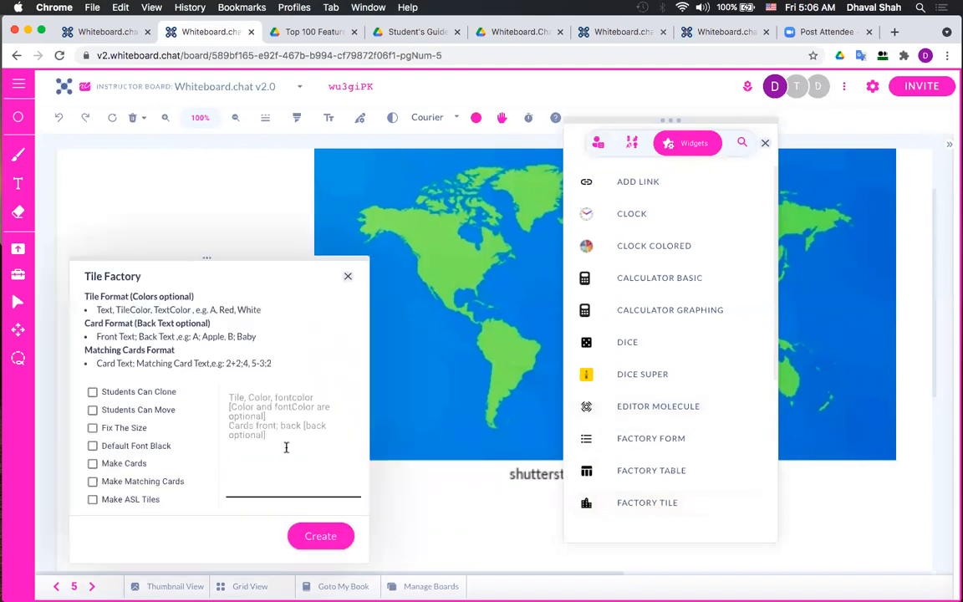
{"action": "left_click", "coordinate": [278, 396]}
{"action": "left_click", "coordinate": [92, 411]}
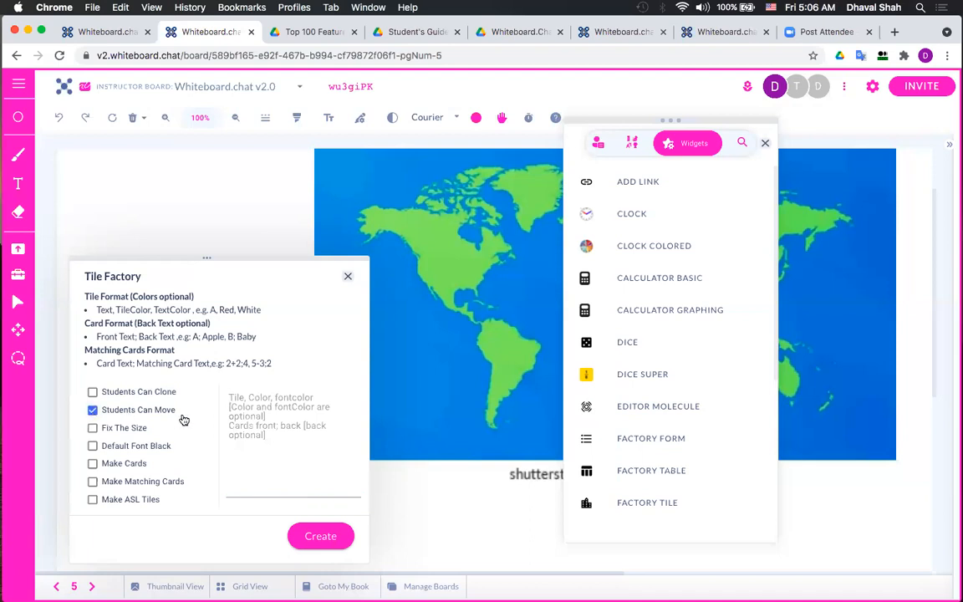
Enter Asia, Africa, America, Atlantic, Pacific and Indian on separate lines as the tile texts
{"action": "left_click", "coordinate": [249, 403]}
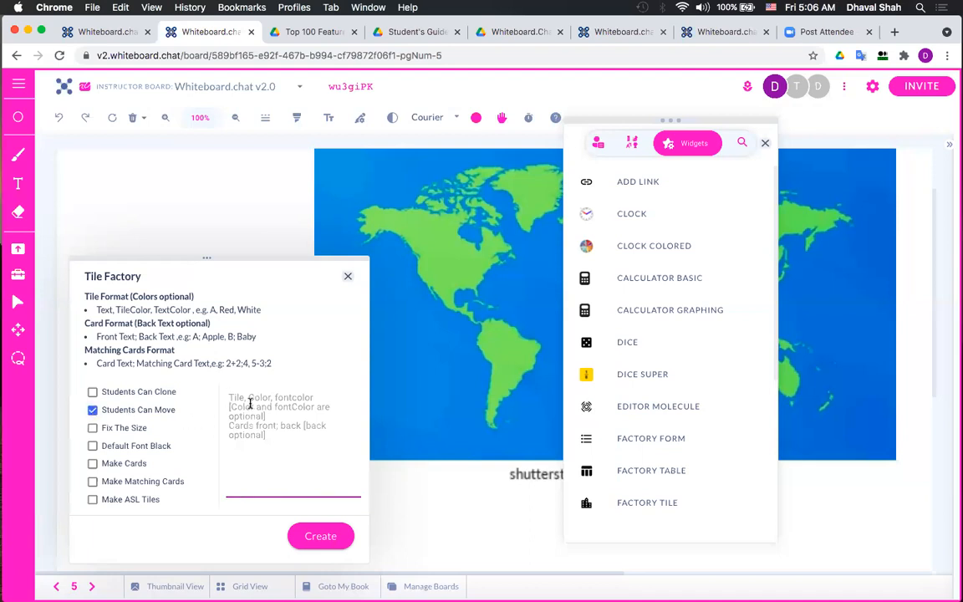
{"action": "type", "text": "Sfr"}
{"action": "key", "text": "BackSpace"}
{"action": "key", "text": "BackSpace"}
{"action": "key", "text": "BackSpace"}
{"action": "type", "text": "Asia"}
{"action": "key", "text": "Return"}
{"action": "type", "text": "Africa"}
{"action": "key", "text": "Return"}
{"action": "type", "text": "America"}
{"action": "key", "text": "Return"}
{"action": "type", "text": "Atlantic"}
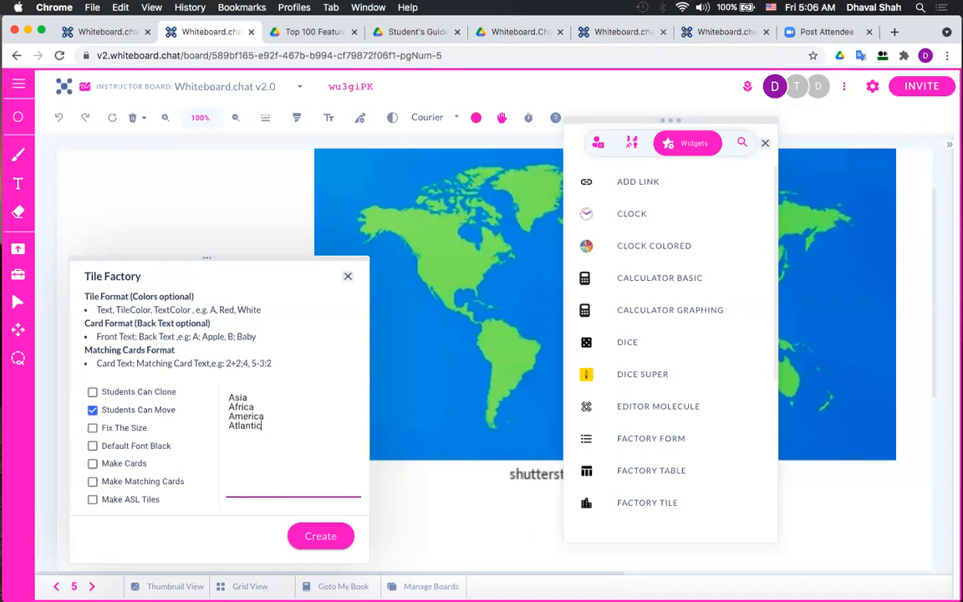
{"action": "key", "text": "Return"}
{"action": "type", "text": "Pacific"}
{"action": "key", "text": "Return"}
{"action": "type", "text": "Indian"}
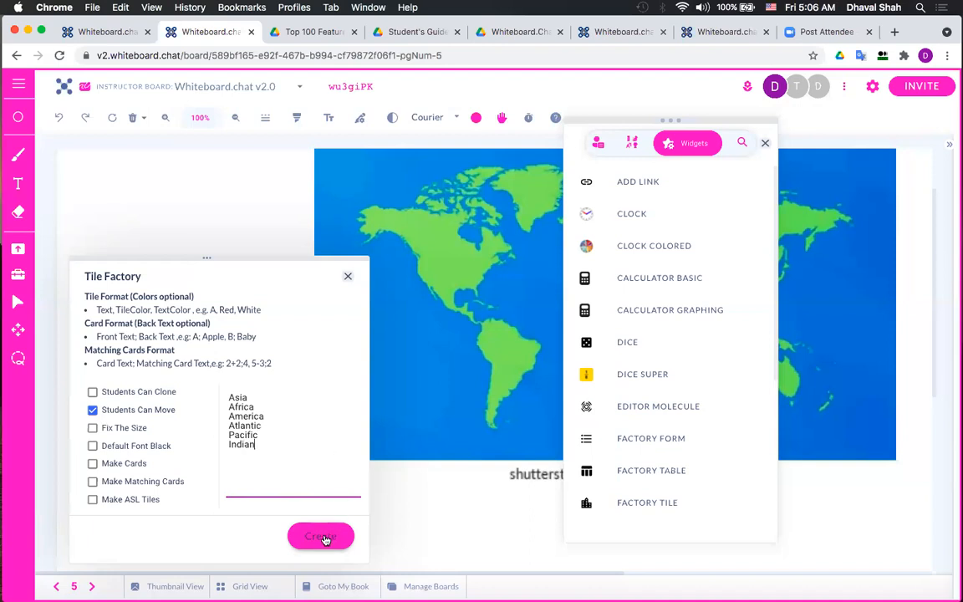
Create the tiles on the world map page, then close the Tile Factory and the widget list
{"action": "left_click", "coordinate": [324, 536]}
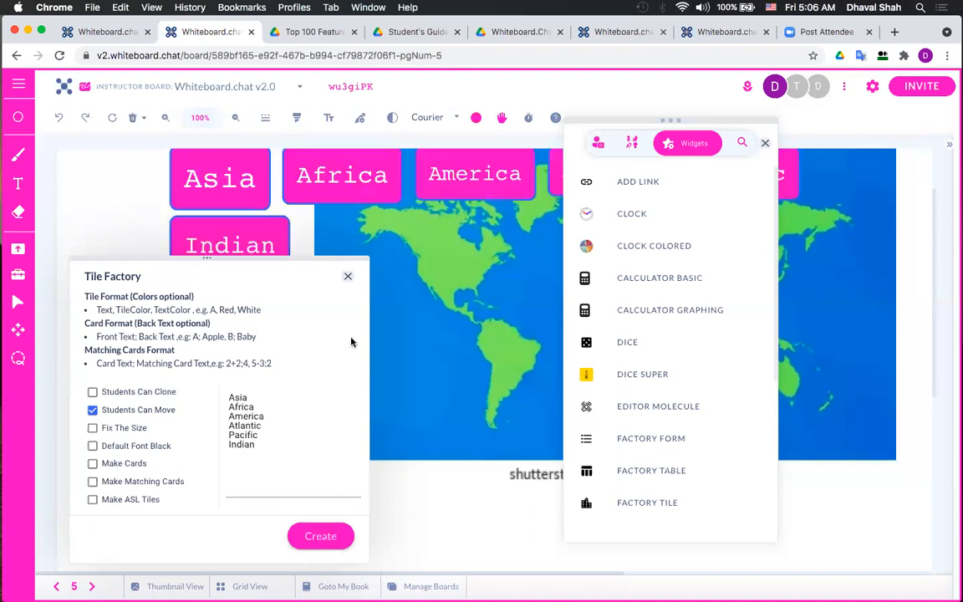
{"action": "left_click", "coordinate": [348, 277]}
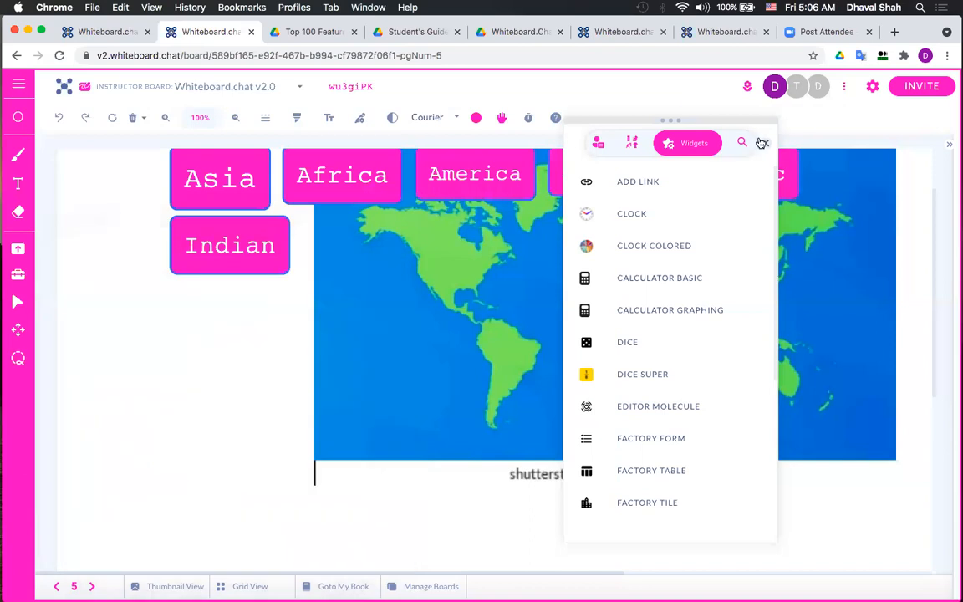
{"action": "left_click", "coordinate": [767, 145]}
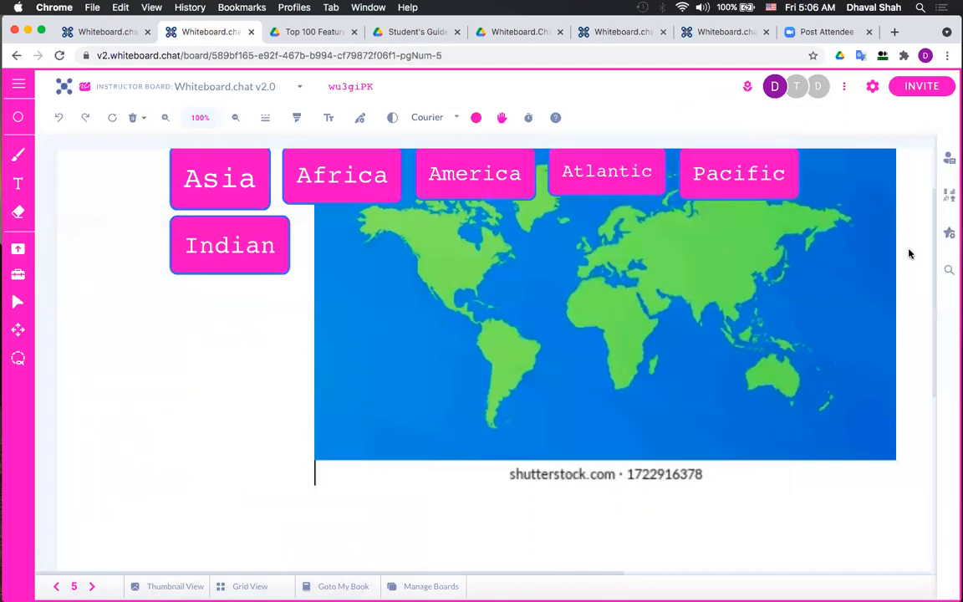
{"action": "scroll", "coordinate": [911, 243], "scroll_direction": "up", "scroll_amount": 2}
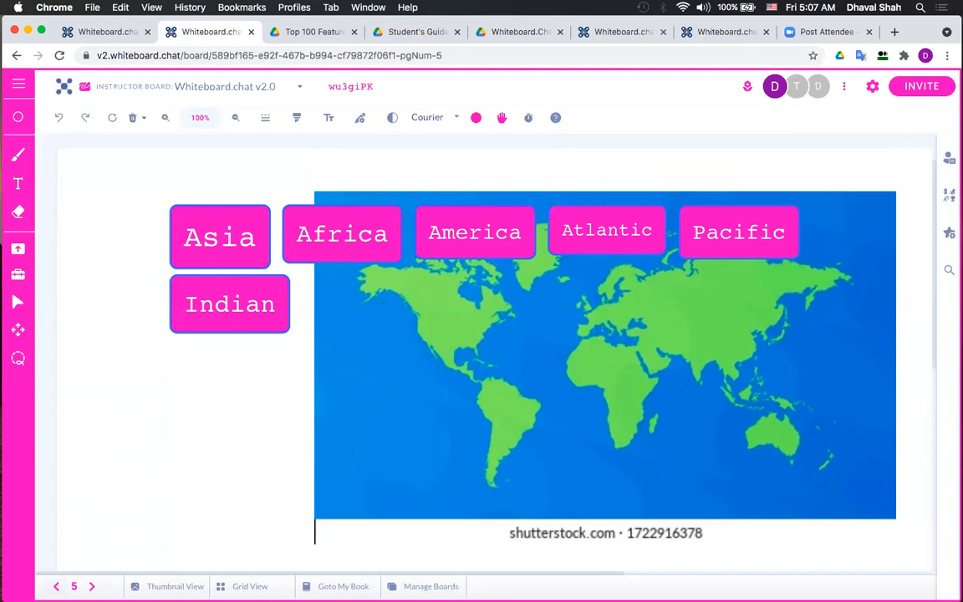
Return to the worksheet on page 4 and draw a text box over the answer line of question 6 (454)
{"action": "left_click", "coordinate": [56, 586]}
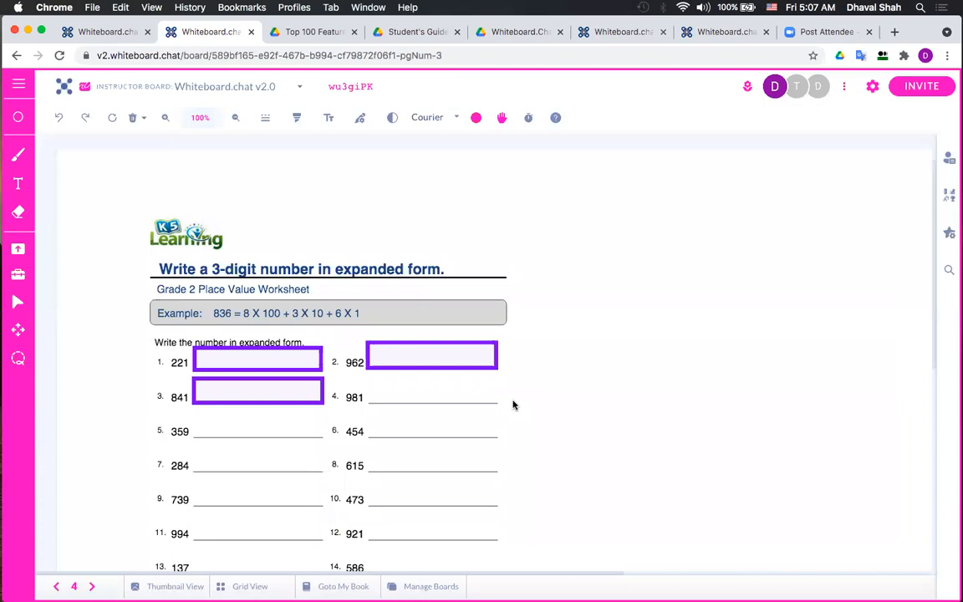
{"action": "scroll", "coordinate": [513, 404], "scroll_direction": "down", "scroll_amount": 1}
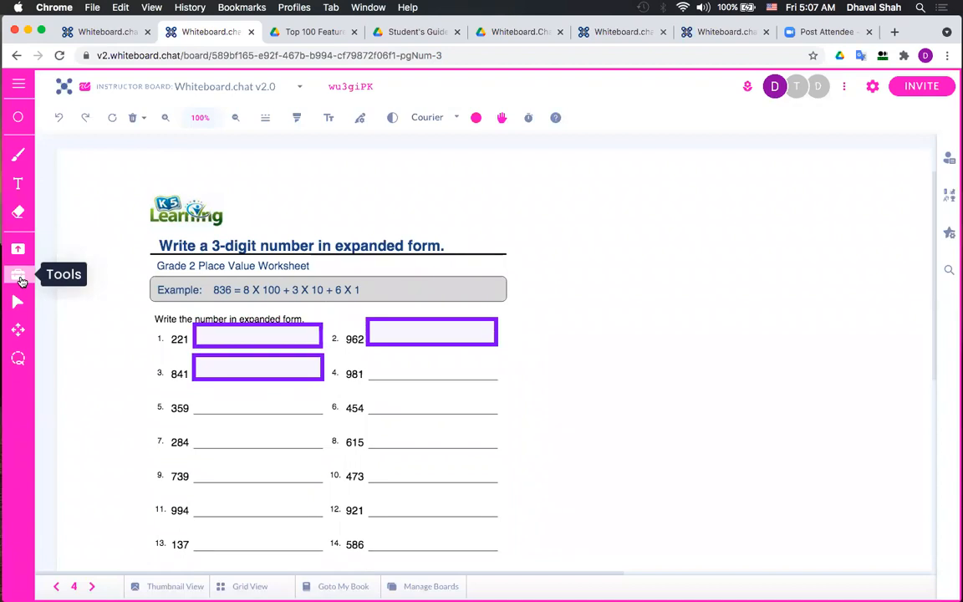
{"action": "left_click", "coordinate": [18, 185]}
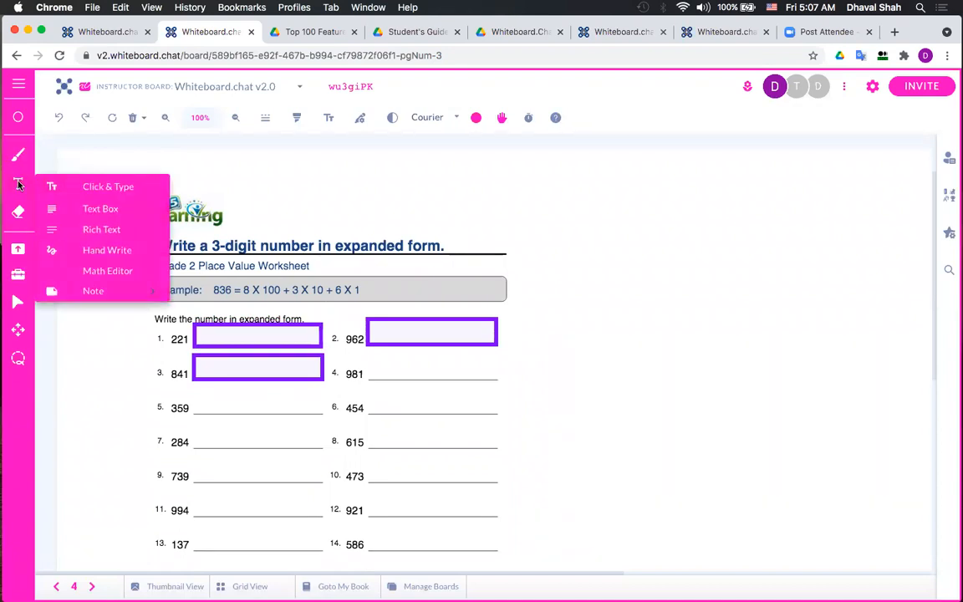
{"action": "left_click", "coordinate": [94, 209]}
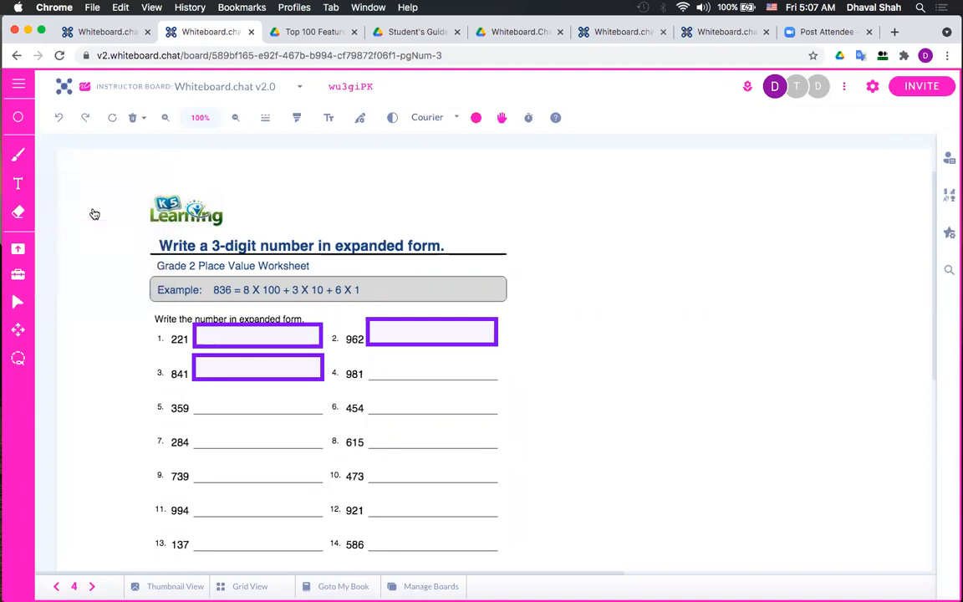
{"action": "left_click", "coordinate": [367, 391]}
{"action": "left_click_drag", "start_coordinate": [367, 400], "coordinate": [498, 414]}
{"action": "left_click", "coordinate": [498, 386]}
Give the question 6 (454) text box 2 points and the answer "4 X 100 + 5 X 10 + 4"
{"action": "right_click", "coordinate": [497, 388]}
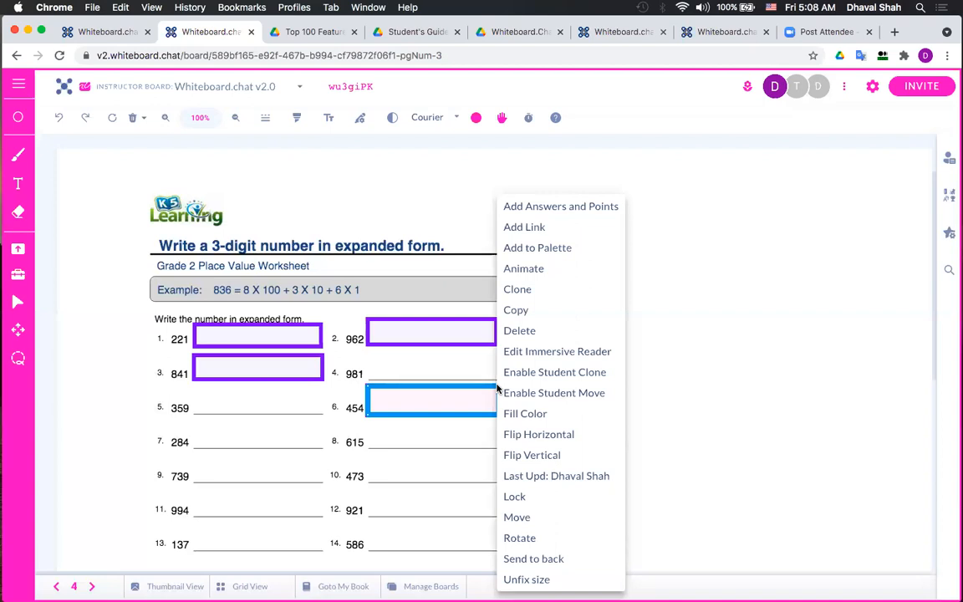
{"action": "left_click", "coordinate": [561, 206]}
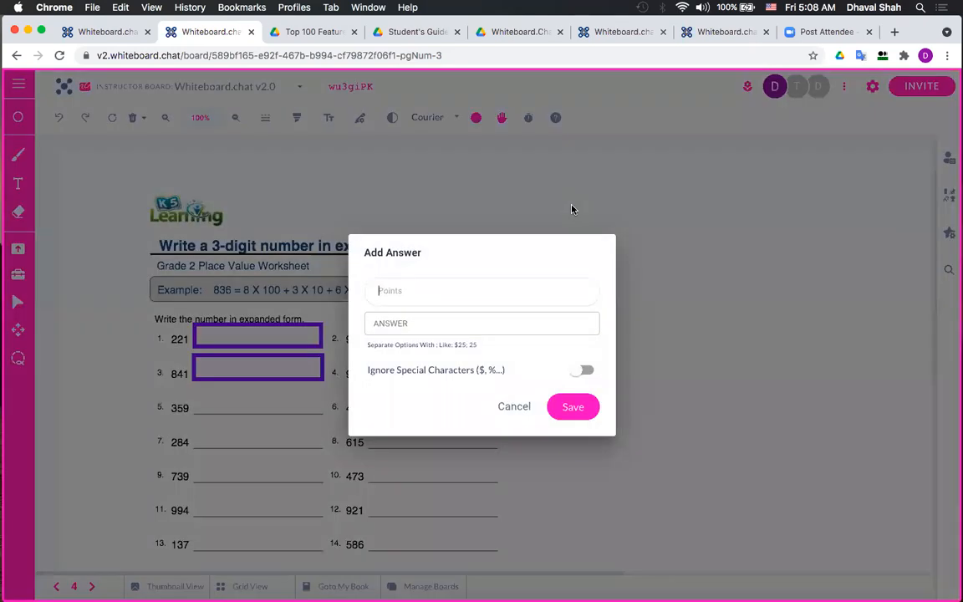
{"action": "left_click", "coordinate": [506, 293]}
{"action": "type", "text": "2"}
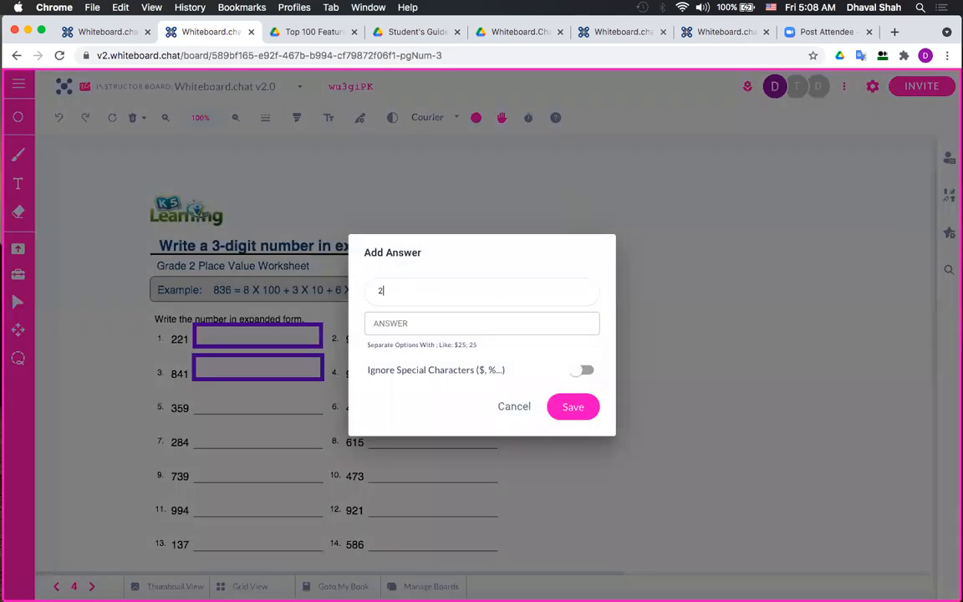
{"action": "left_click", "coordinate": [484, 323]}
{"action": "type", "text": "4 "}
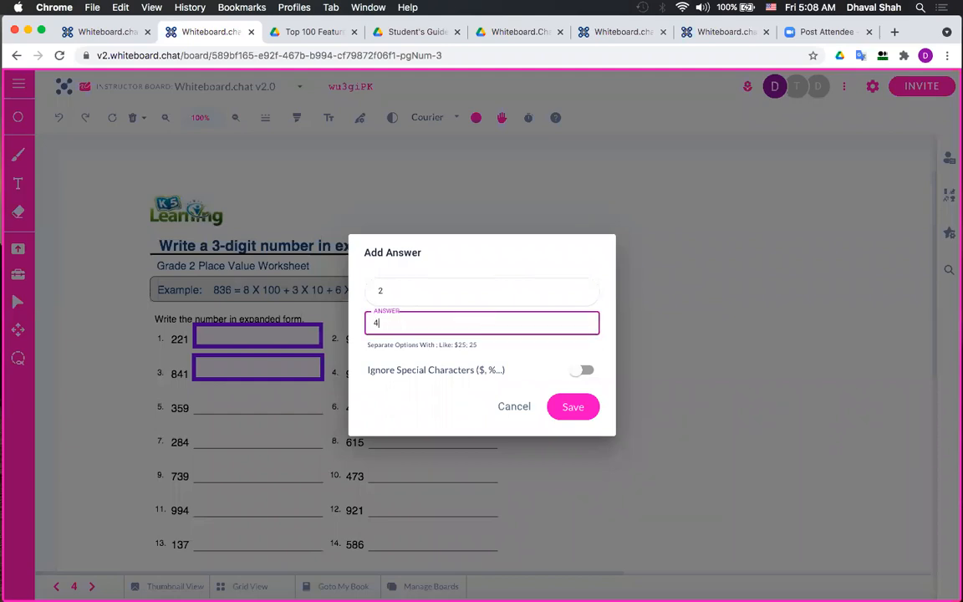
{"action": "type", "text": "X 100 + 5 X 10 + 4"}
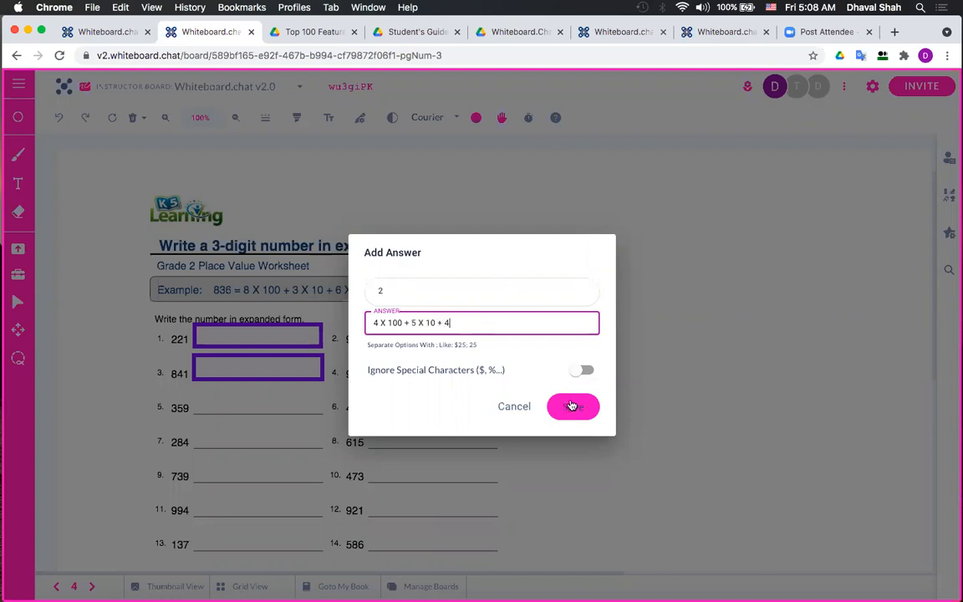
{"action": "left_click", "coordinate": [571, 406]}
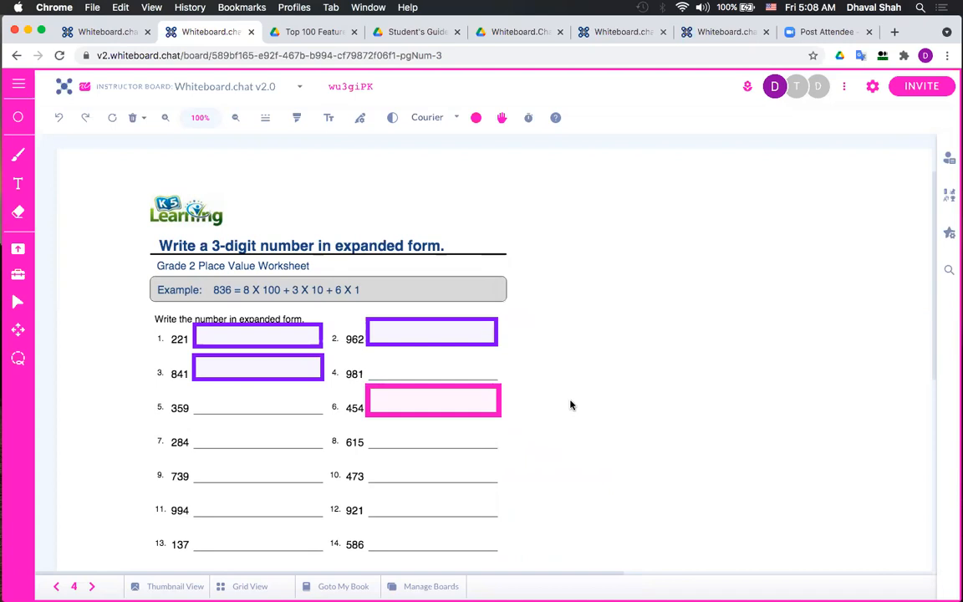
Add an Auto Correct link named "Self Check" in the blank area beside the worksheet
{"action": "left_click", "coordinate": [949, 234]}
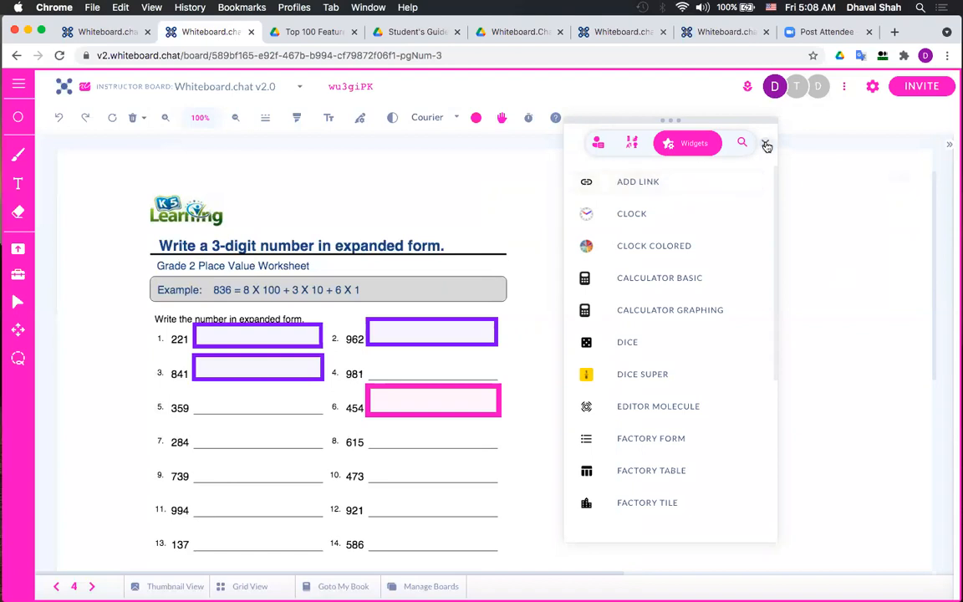
{"action": "left_click", "coordinate": [766, 145]}
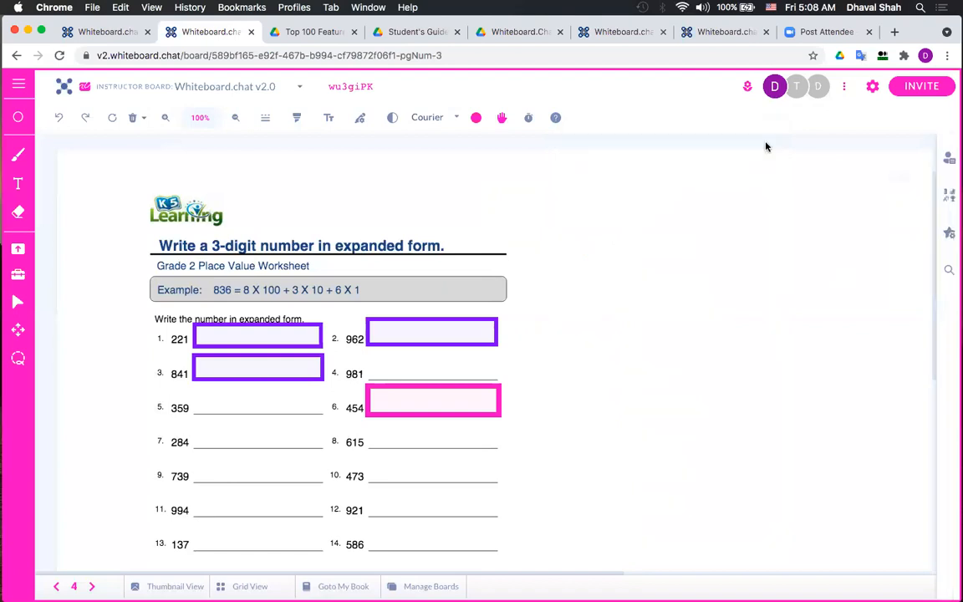
{"action": "left_click", "coordinate": [656, 248]}
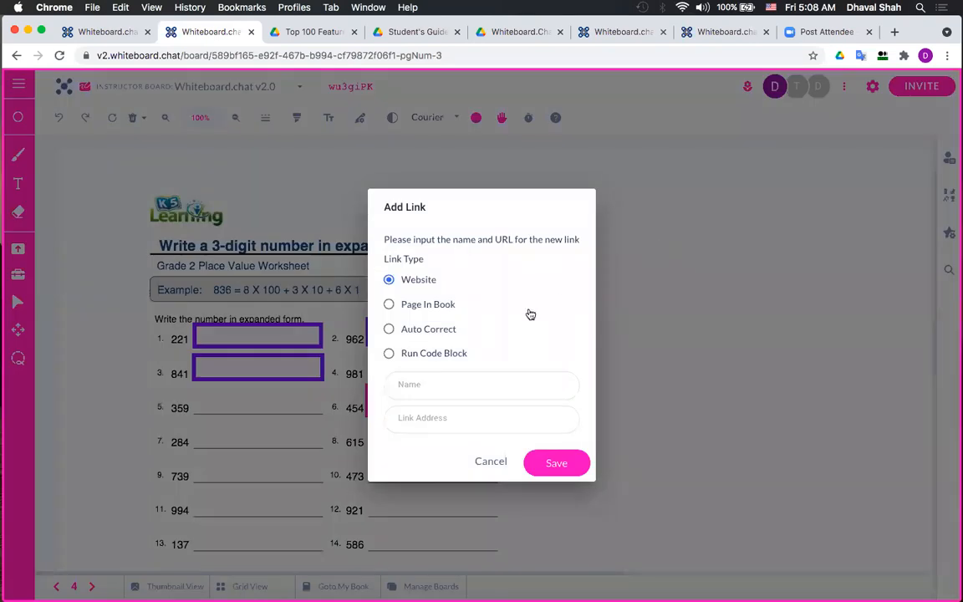
{"action": "left_click", "coordinate": [390, 329]}
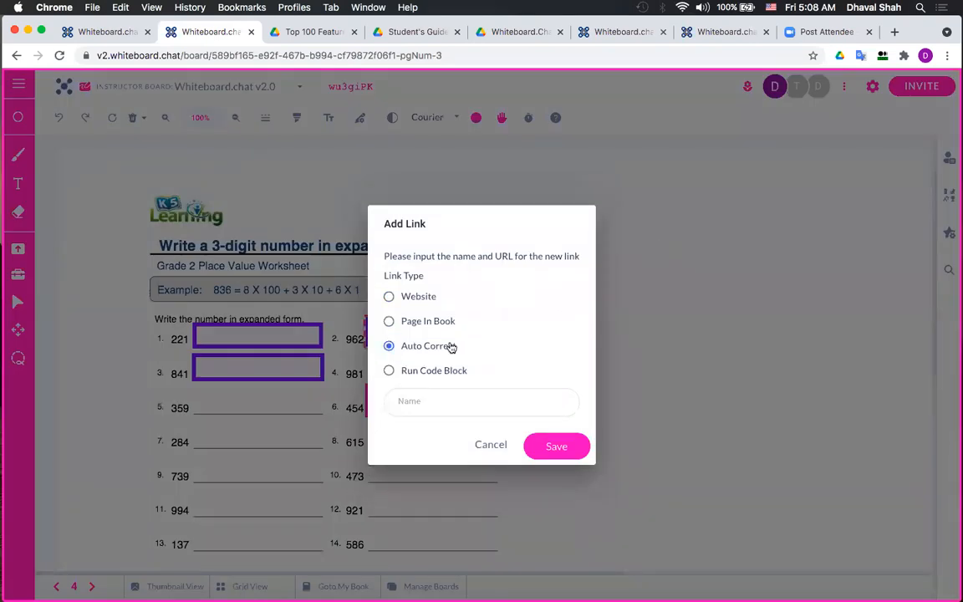
{"action": "left_click", "coordinate": [455, 402]}
{"action": "type", "text": "SElf Check"}
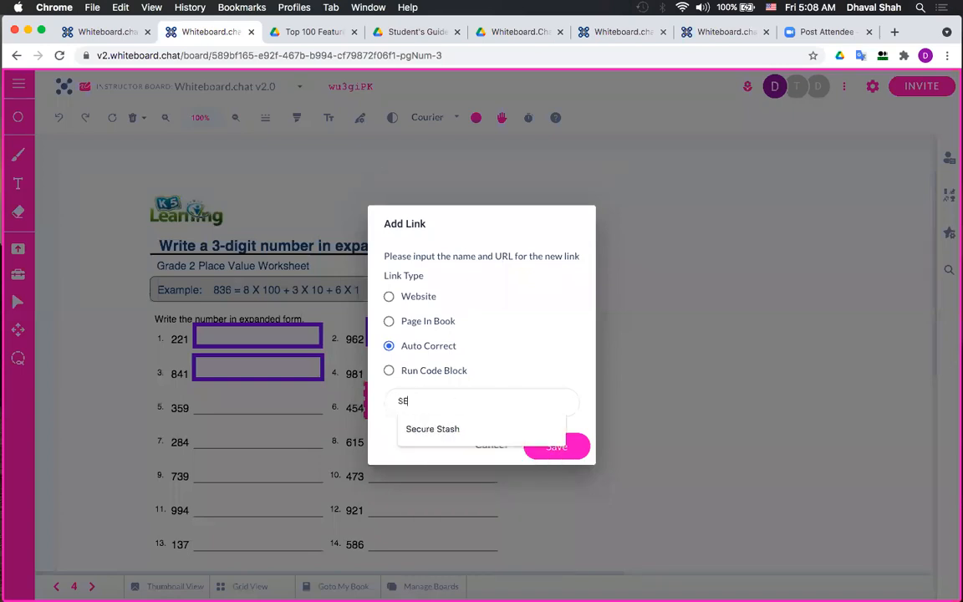
{"action": "key", "text": "BackSpace"}
{"action": "key", "text": "BackSpace"}
{"action": "key", "text": "BackSpace"}
{"action": "key", "text": "BackSpace"}
{"action": "key", "text": "BackSpace"}
{"action": "key", "text": "BackSpace"}
{"action": "key", "text": "BackSpace"}
{"action": "key", "text": "BackSpace"}
{"action": "key", "text": "BackSpace"}
{"action": "type", "text": "elf Check"}
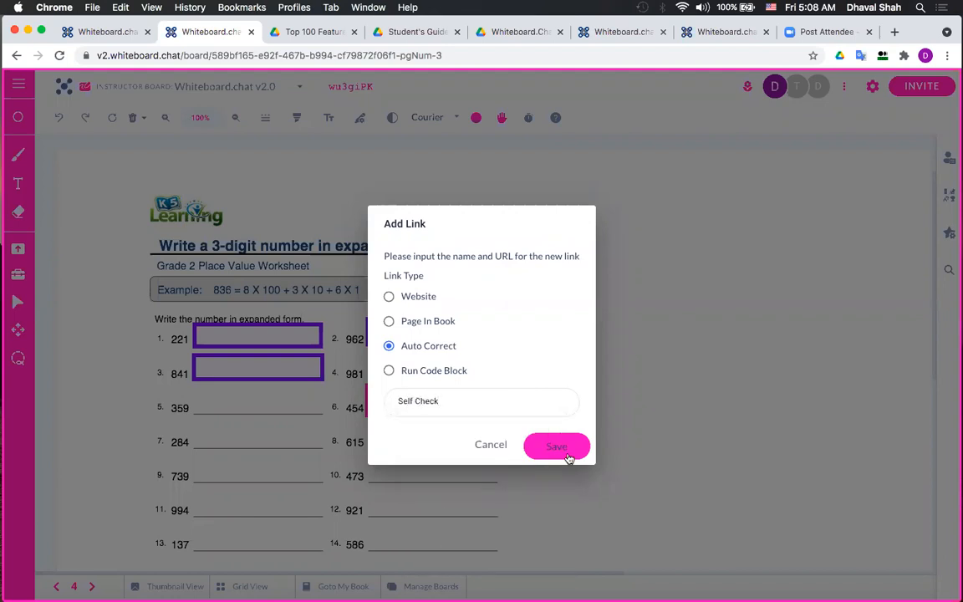
{"action": "left_click", "coordinate": [565, 453]}
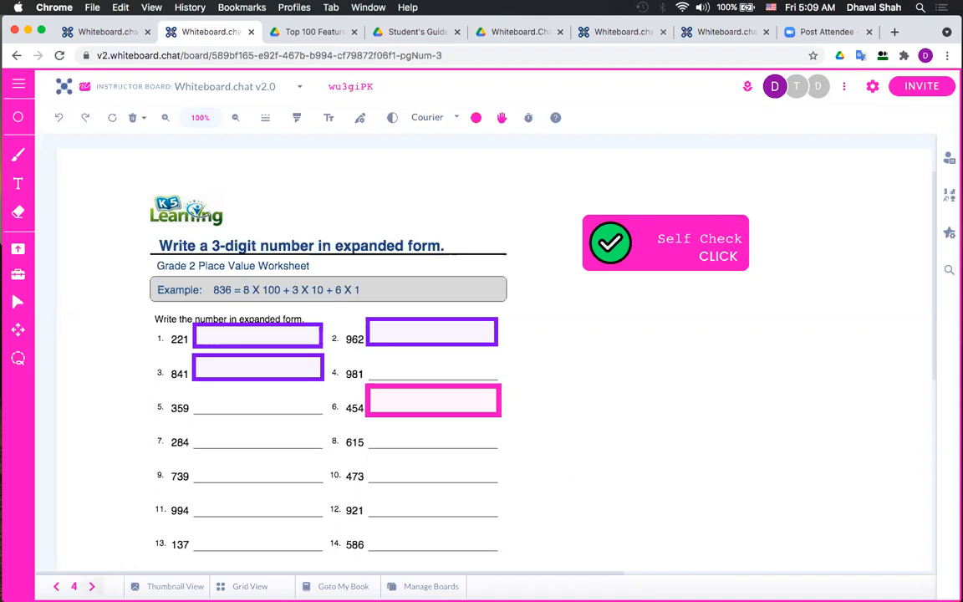
Go to the blank page after the world map and list the US currency gizmos
{"action": "left_click", "coordinate": [92, 586]}
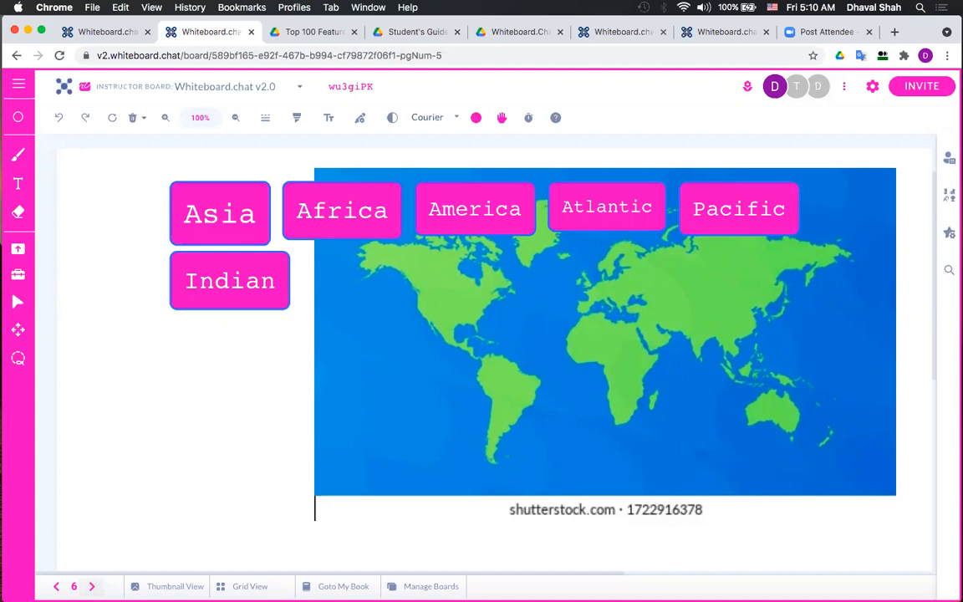
{"action": "left_click", "coordinate": [56, 586]}
{"action": "left_click", "coordinate": [92, 586]}
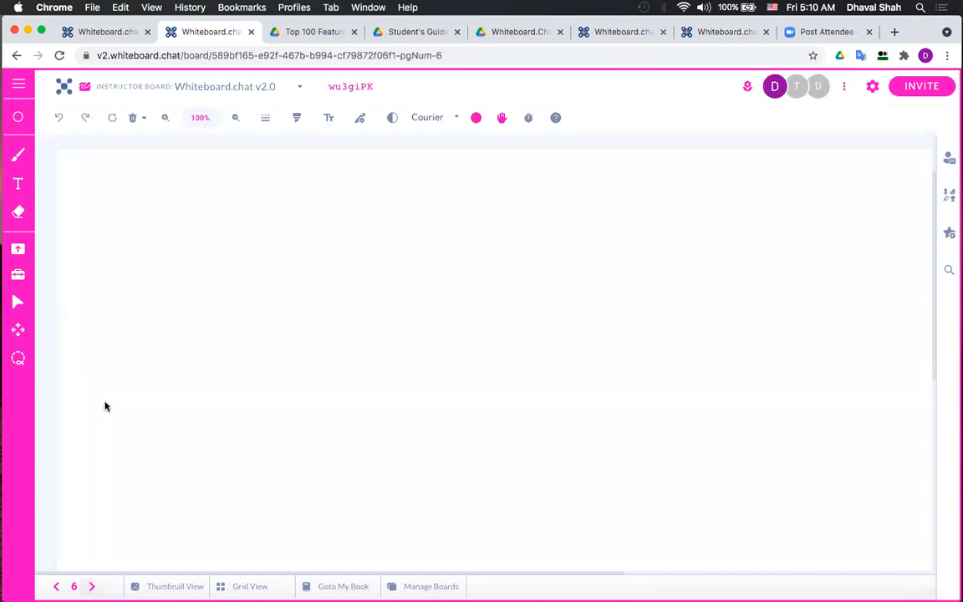
{"action": "left_click", "coordinate": [20, 251]}
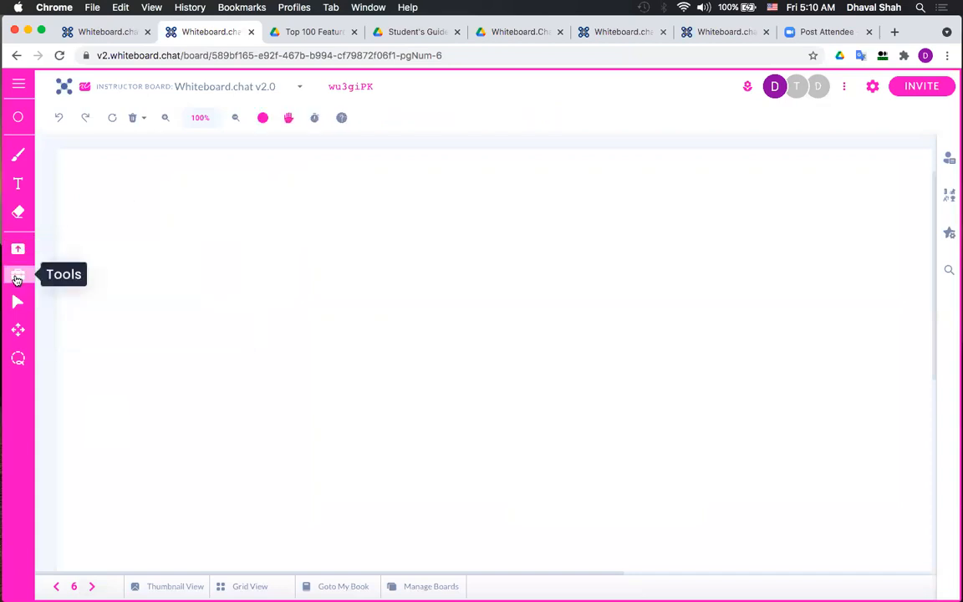
{"action": "left_click", "coordinate": [18, 279]}
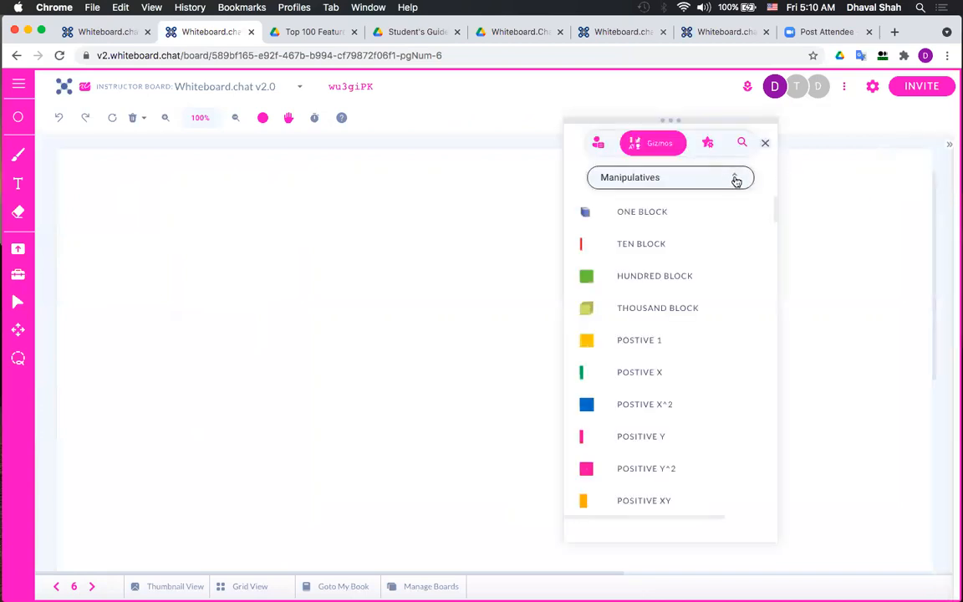
{"action": "left_click", "coordinate": [736, 181]}
{"action": "scroll", "coordinate": [692, 180], "scroll_direction": "up", "scroll_amount": 2}
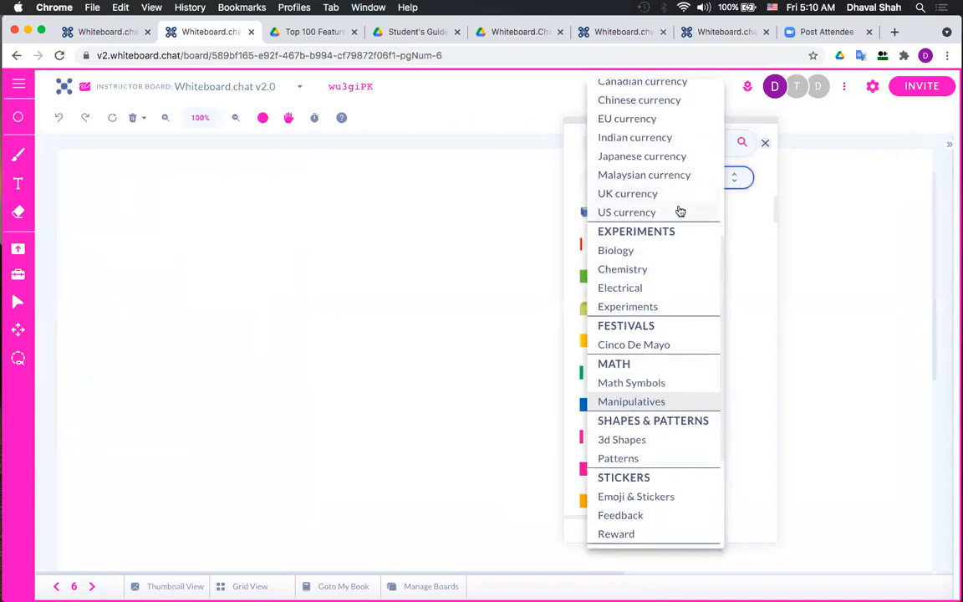
{"action": "left_click", "coordinate": [679, 212]}
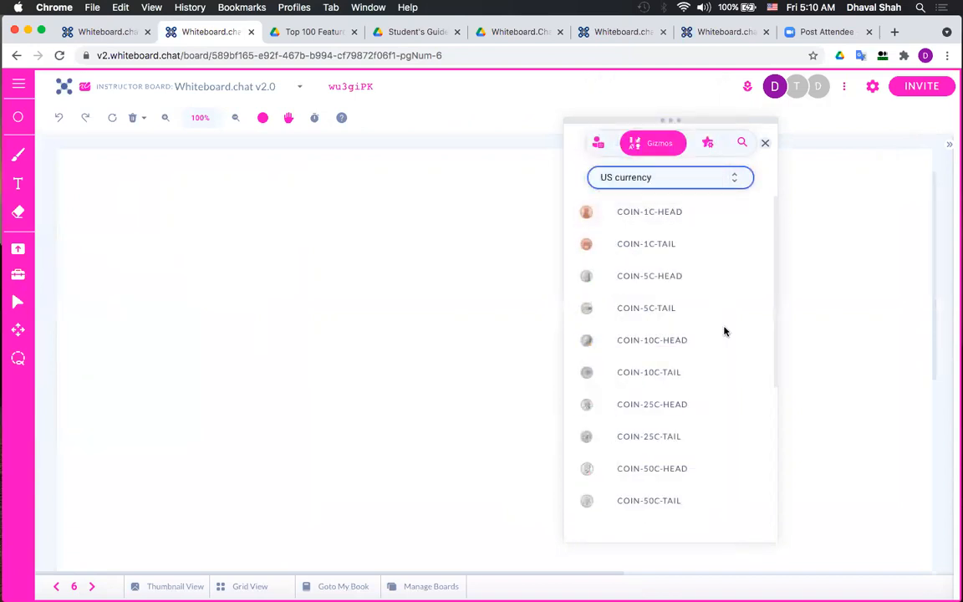
Place a BILL-5 five-dollar bill on the blank page and close the gizmo list
{"action": "scroll", "coordinate": [724, 332], "scroll_direction": "down", "scroll_amount": 1}
{"action": "scroll", "coordinate": [725, 331], "scroll_direction": "down", "scroll_amount": 3}
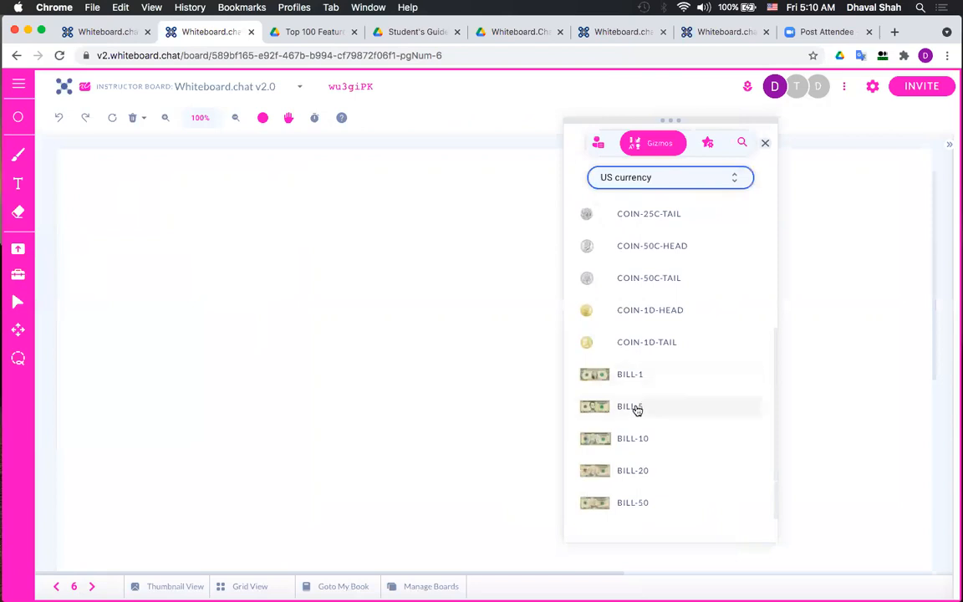
{"action": "left_click_drag", "start_coordinate": [637, 409], "coordinate": [231, 238]}
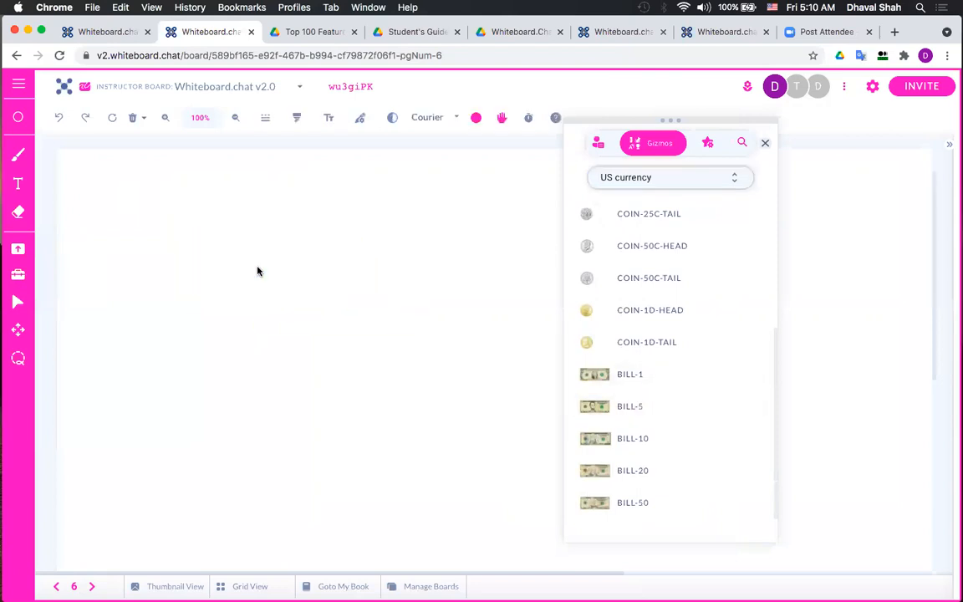
{"action": "left_click", "coordinate": [765, 146]}
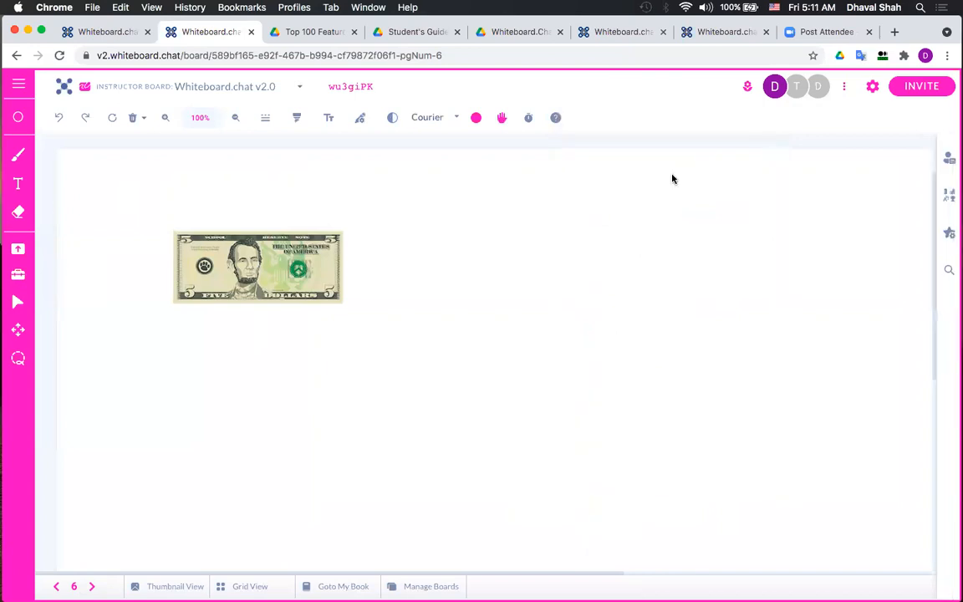
Use Break Down on the five-dollar bill, on the lowest one-dollar bill, and on the last quarter in the row
{"action": "left_click", "coordinate": [21, 278]}
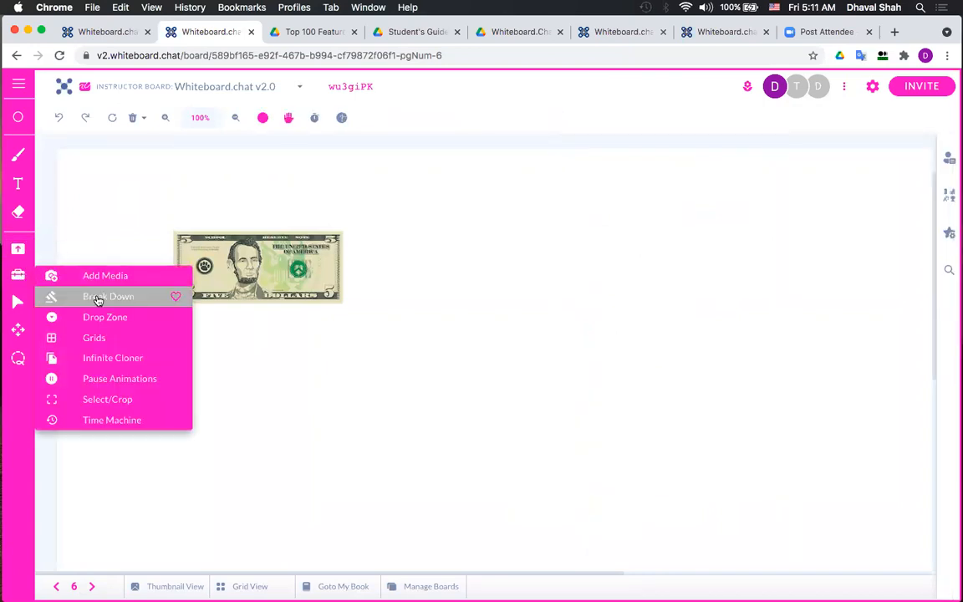
{"action": "left_click", "coordinate": [98, 298]}
{"action": "left_click", "coordinate": [238, 265]}
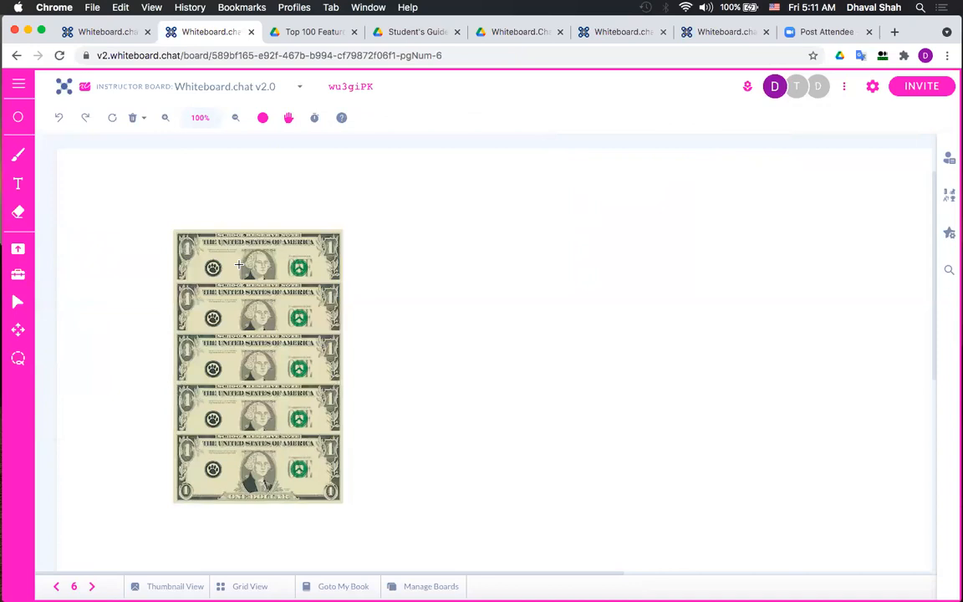
{"action": "left_click", "coordinate": [261, 465]}
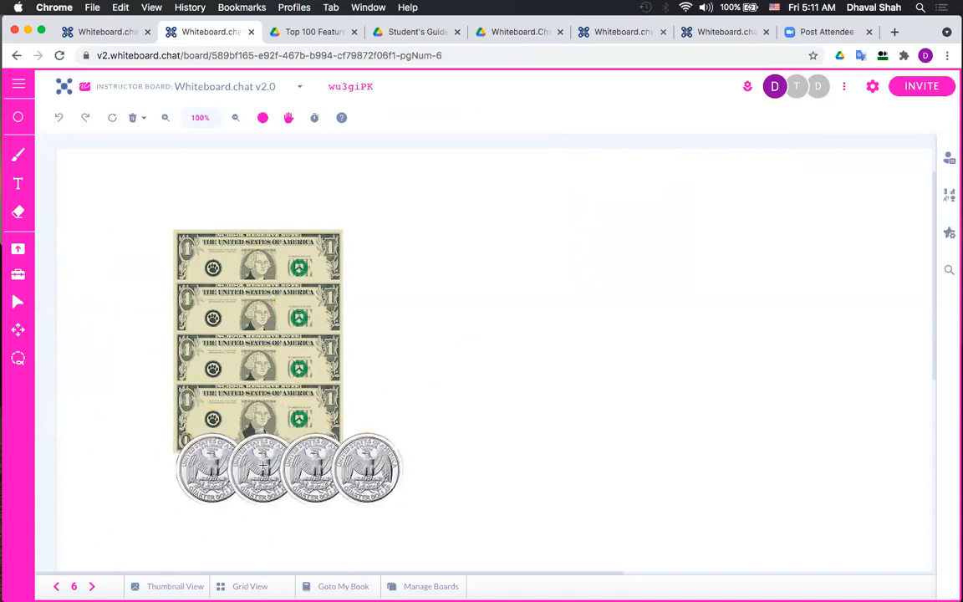
{"action": "left_click", "coordinate": [367, 468]}
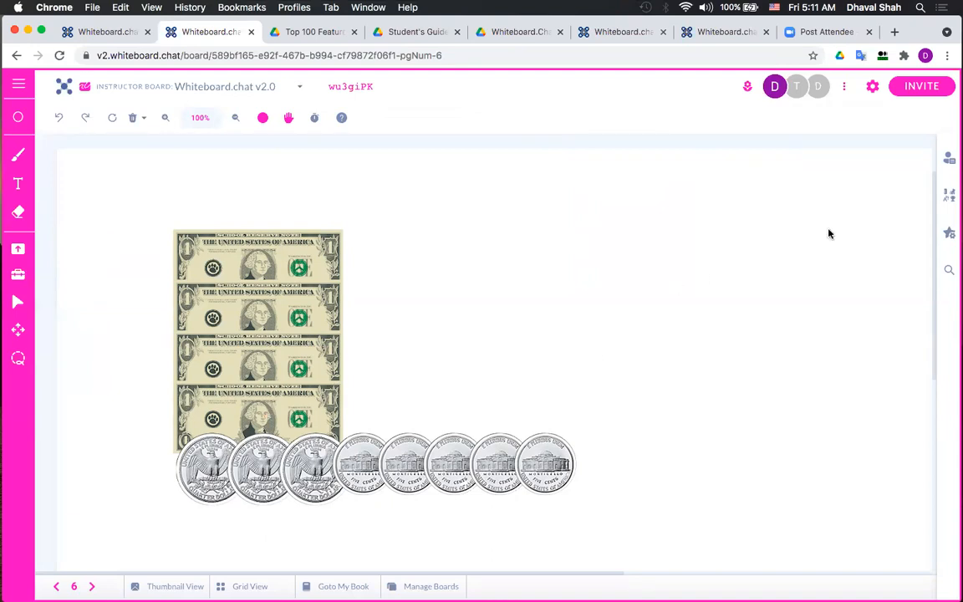
Place a Ten Block from the Manipulatives beside the money and break it down into ones
{"action": "left_click", "coordinate": [946, 195]}
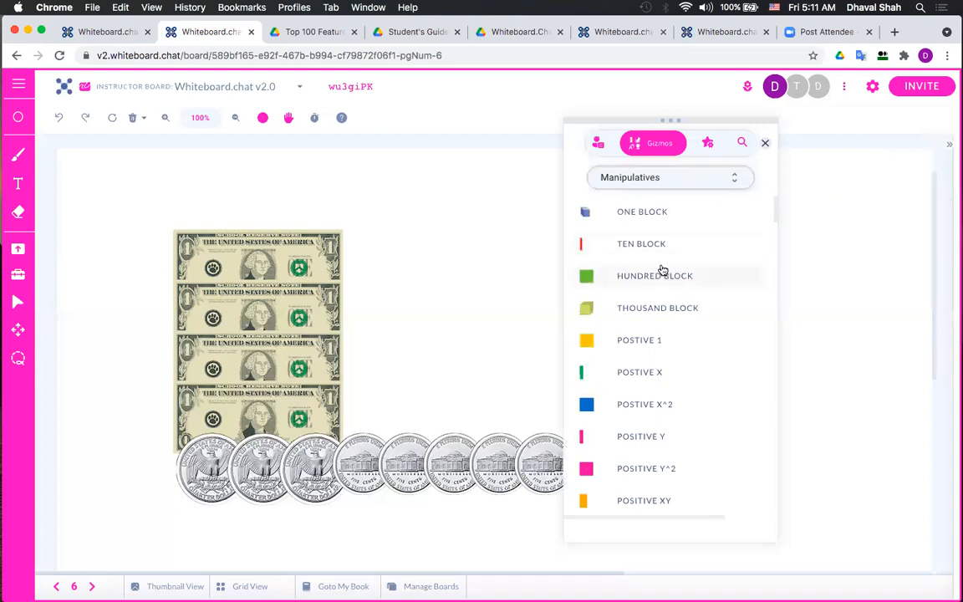
{"action": "left_click_drag", "start_coordinate": [651, 249], "coordinate": [470, 270]}
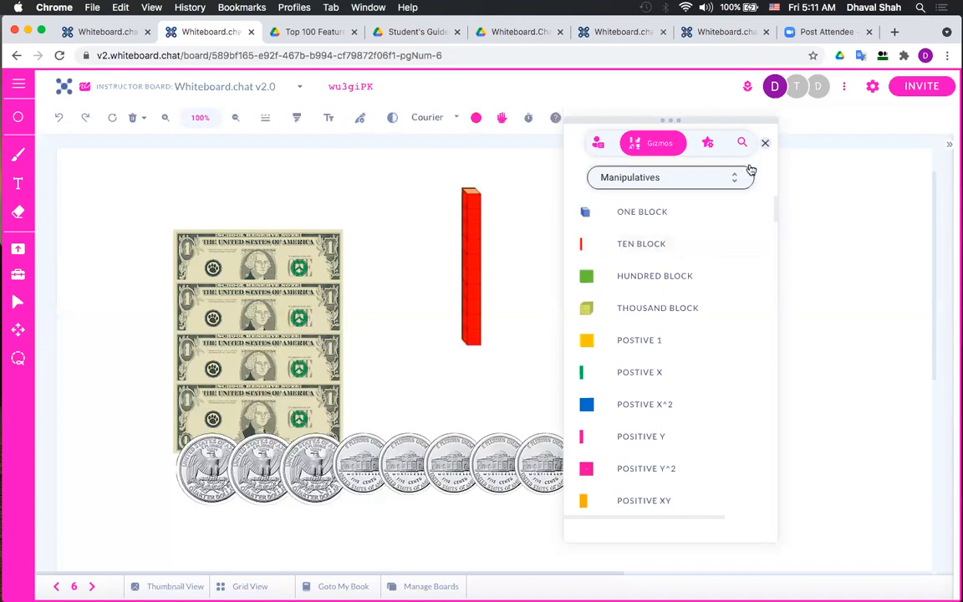
{"action": "left_click", "coordinate": [766, 145]}
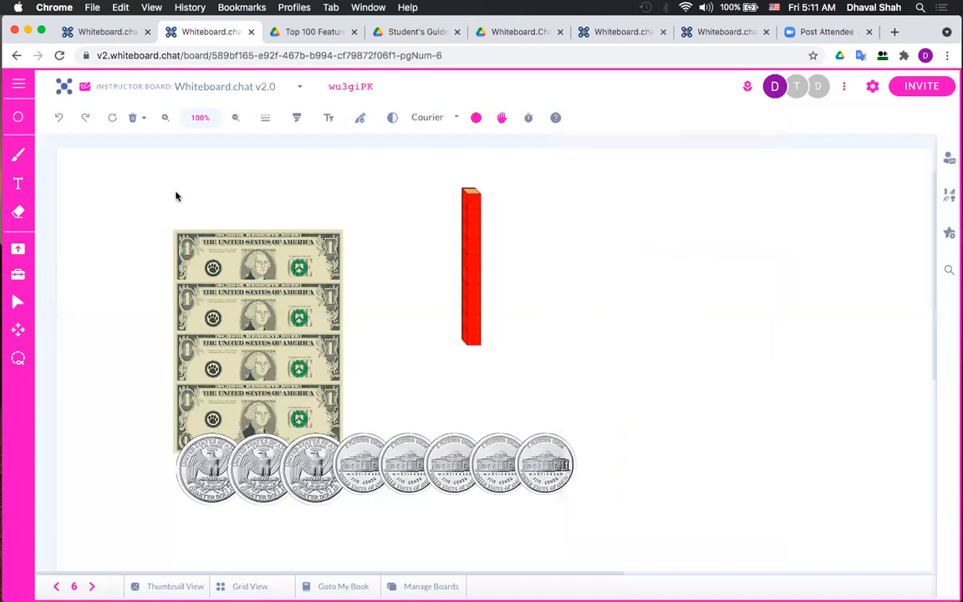
{"action": "left_click", "coordinate": [18, 277]}
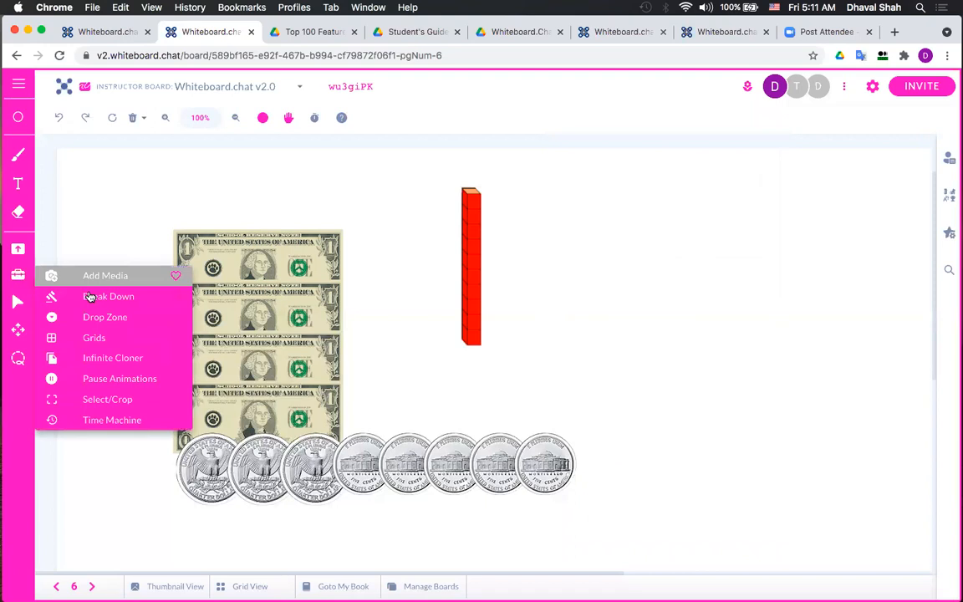
{"action": "left_click", "coordinate": [100, 267]}
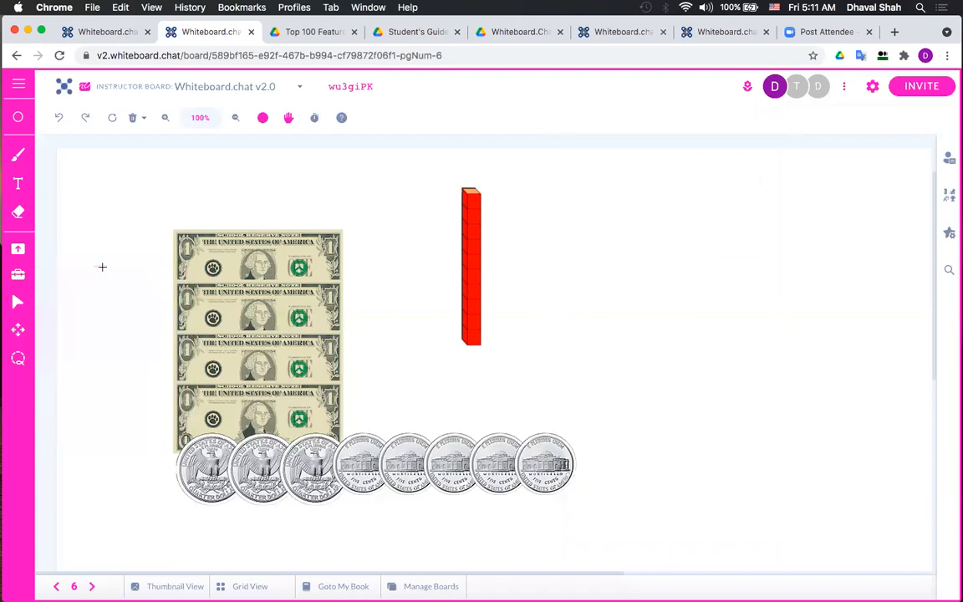
{"action": "left_click", "coordinate": [468, 226]}
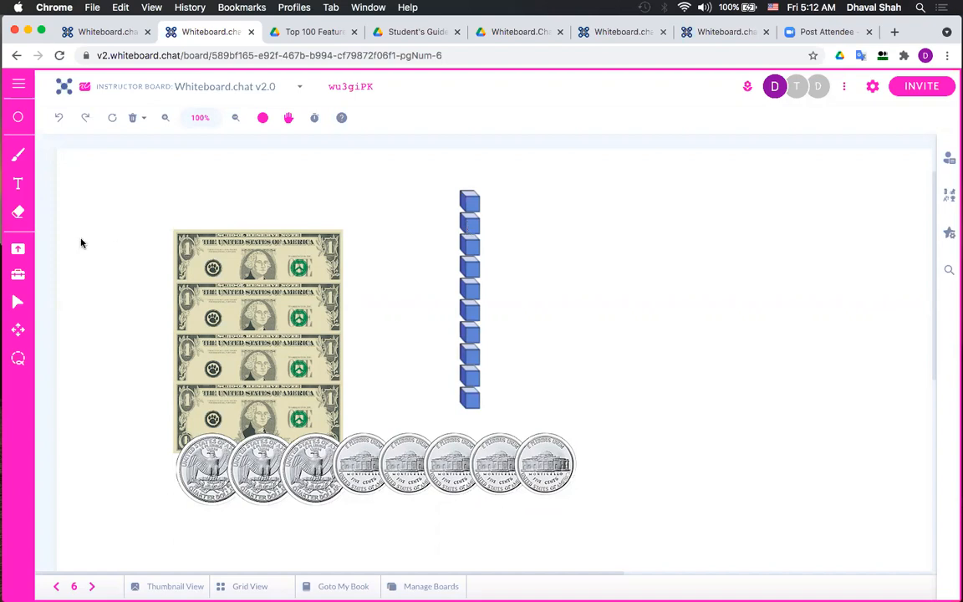
Draw a rectangular Drop Zone in the empty area beside the column of blue cubes
{"action": "left_click", "coordinate": [18, 275]}
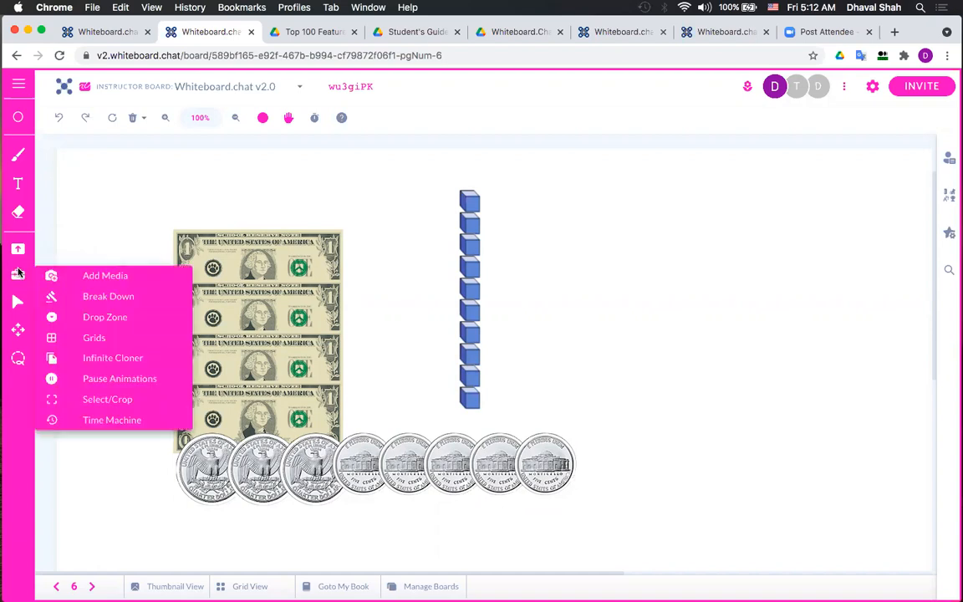
{"action": "left_click", "coordinate": [106, 319]}
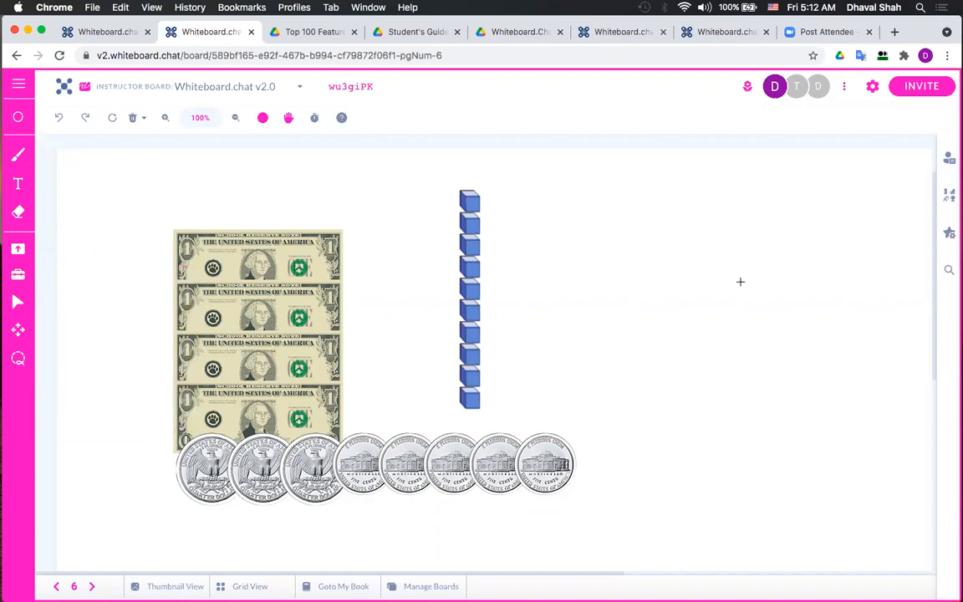
{"action": "left_click_drag", "start_coordinate": [556, 229], "coordinate": [801, 378]}
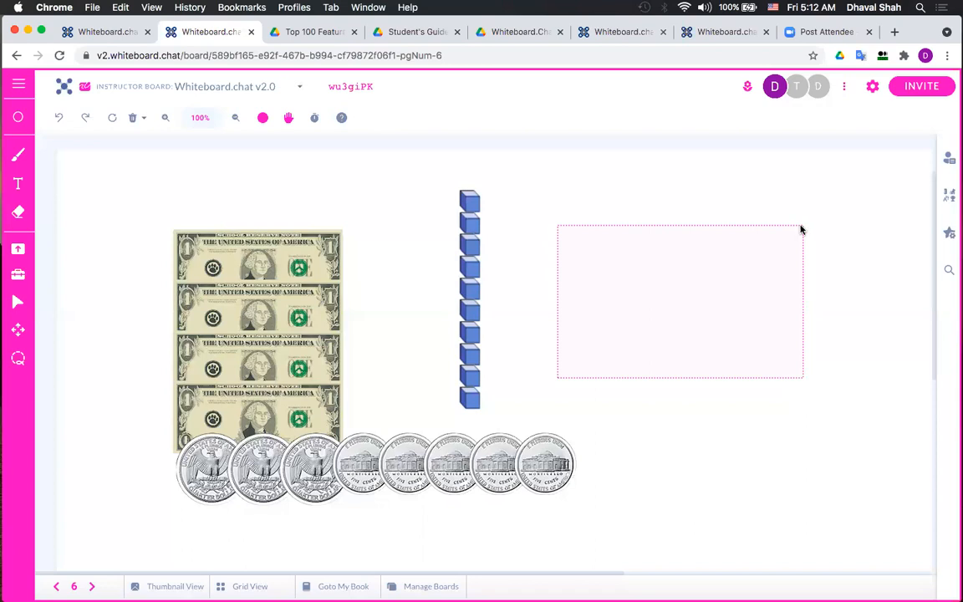
Turn the Drop Zone rectangle beside the blue cubes into an auto counter
{"action": "right_click", "coordinate": [800, 228]}
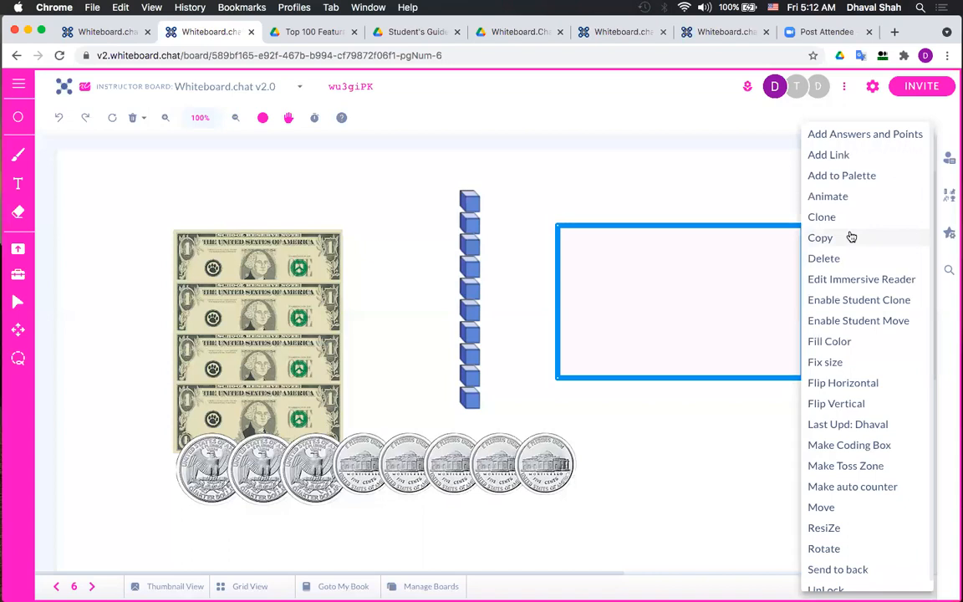
{"action": "left_click", "coordinate": [851, 487]}
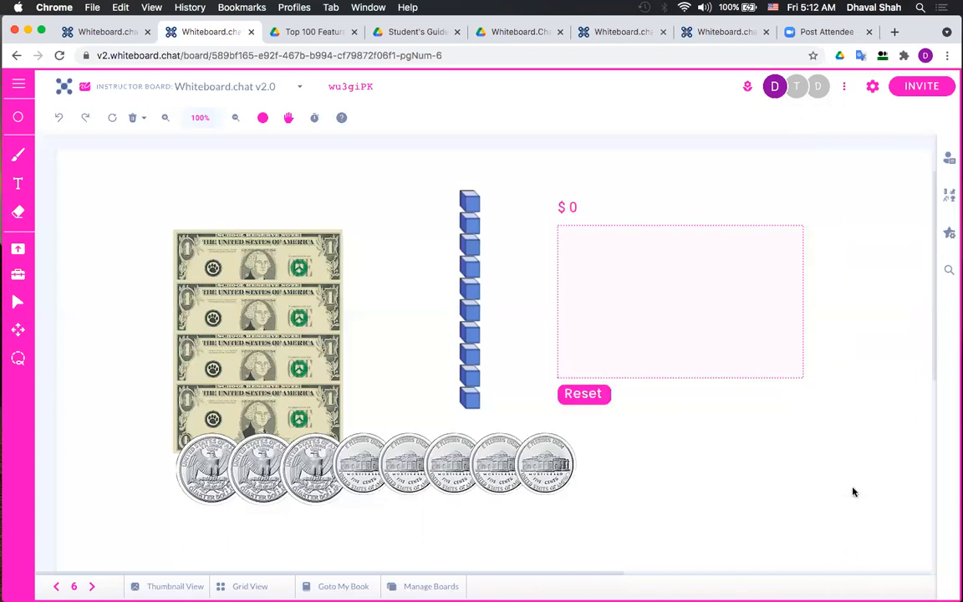
{"action": "left_click", "coordinate": [553, 473]}
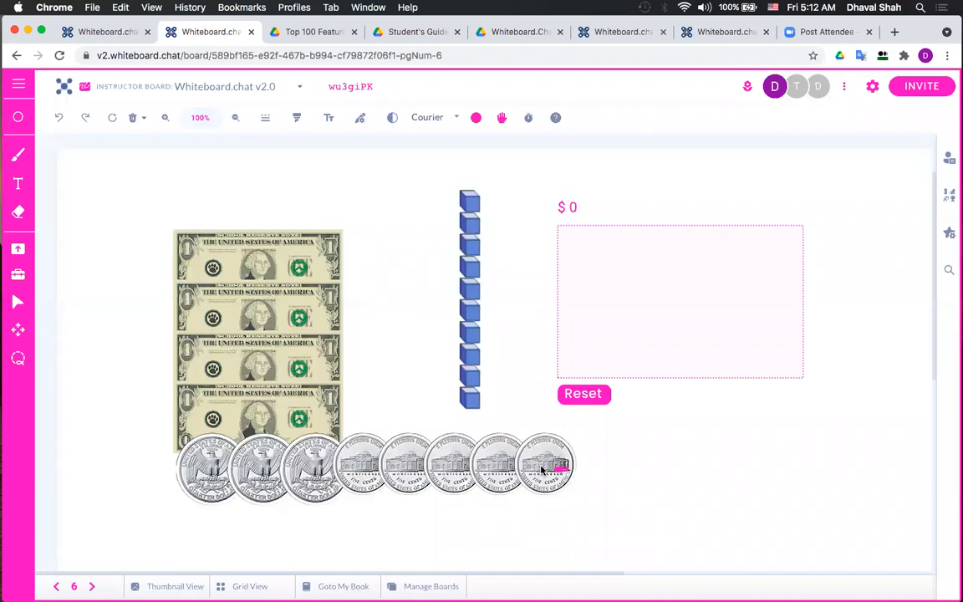
Place a COIN-1C-HEAD and a COIN-5C-HEAD from the US currency gizmos along the far edge of the Drop Zone
{"action": "left_click", "coordinate": [951, 200]}
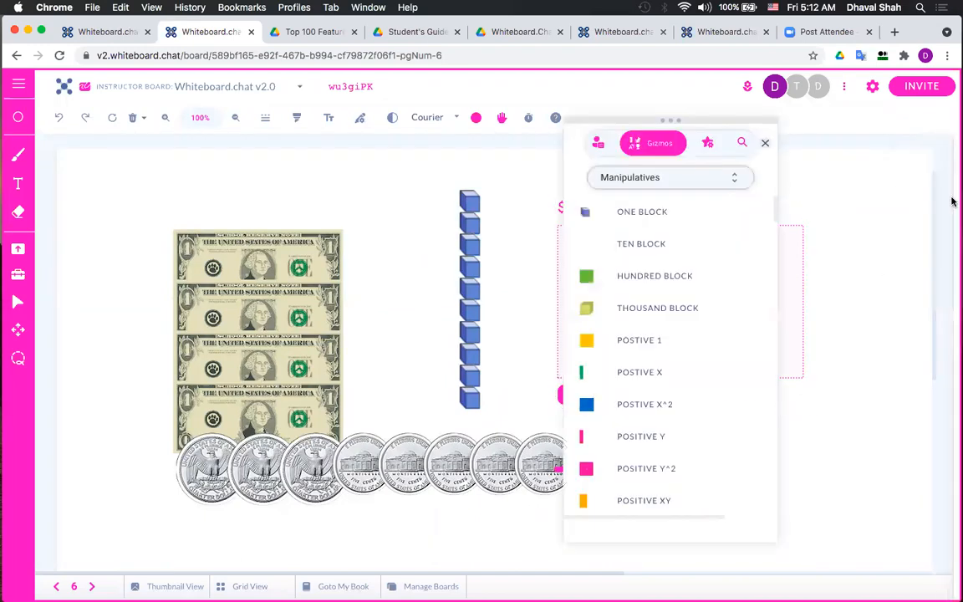
{"action": "left_click", "coordinate": [720, 179]}
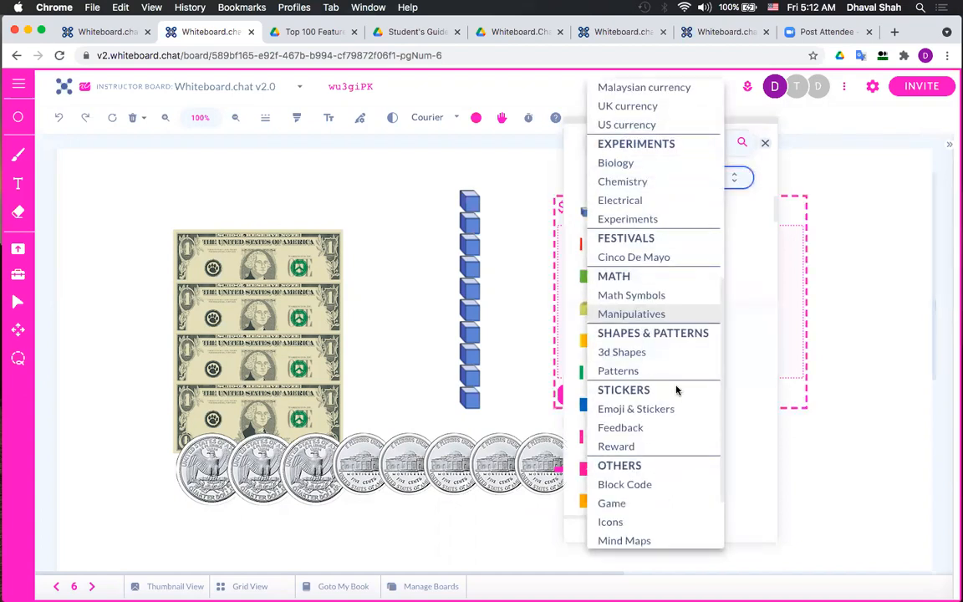
{"action": "scroll", "coordinate": [677, 390], "scroll_direction": "down", "scroll_amount": 3}
{"action": "scroll", "coordinate": [677, 389], "scroll_direction": "up", "scroll_amount": 5}
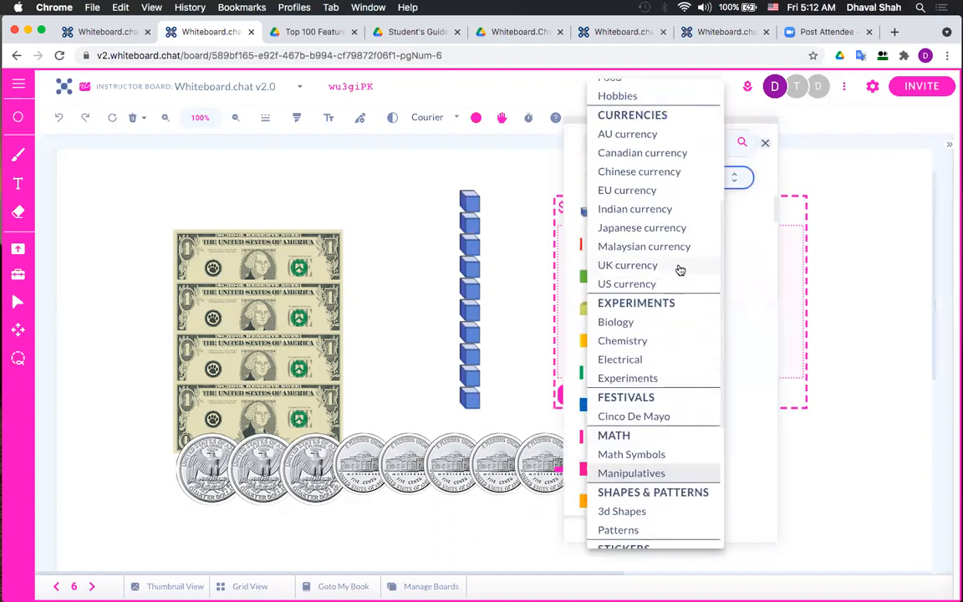
{"action": "left_click", "coordinate": [635, 284]}
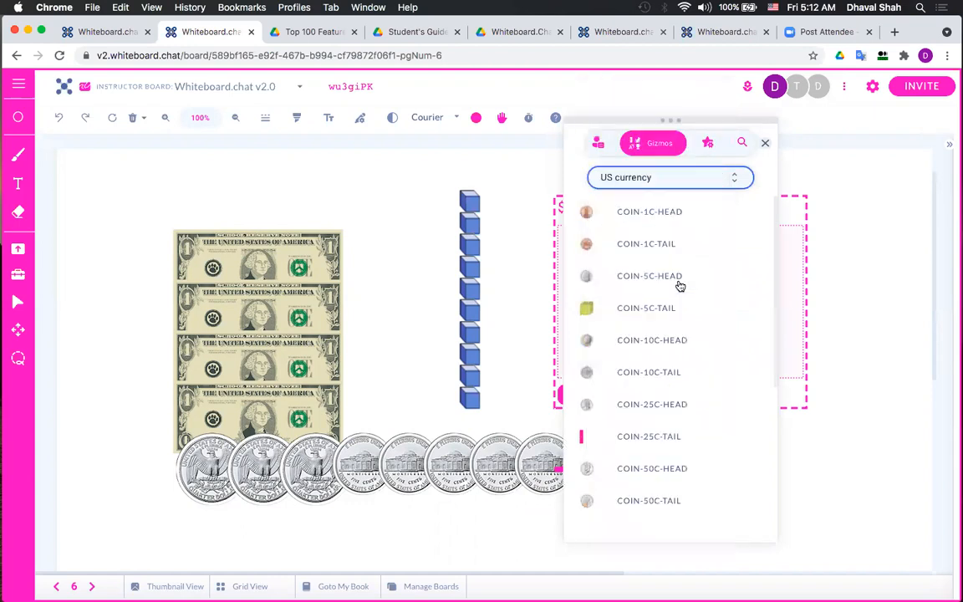
{"action": "left_click", "coordinate": [664, 215]}
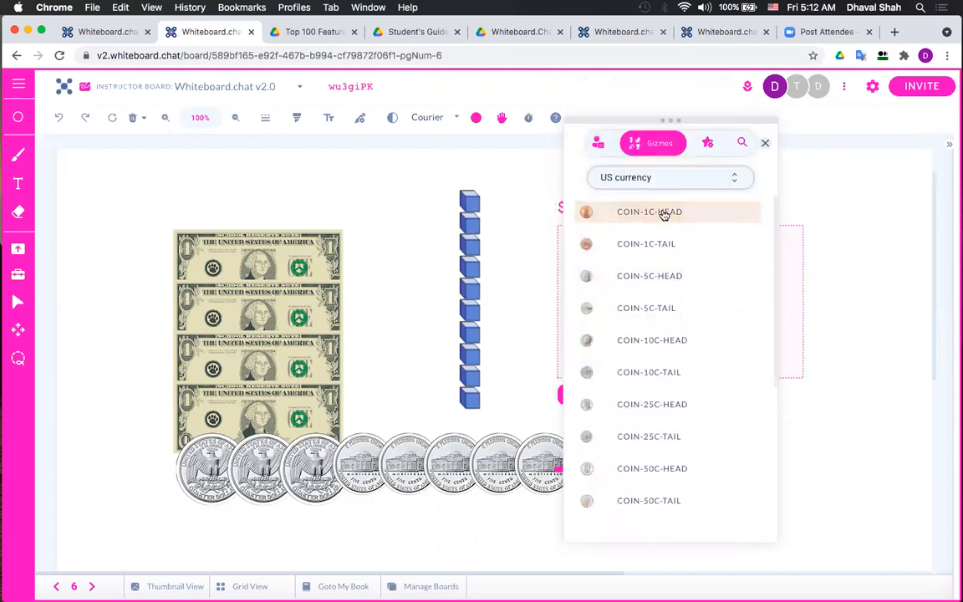
{"action": "left_click", "coordinate": [788, 259]}
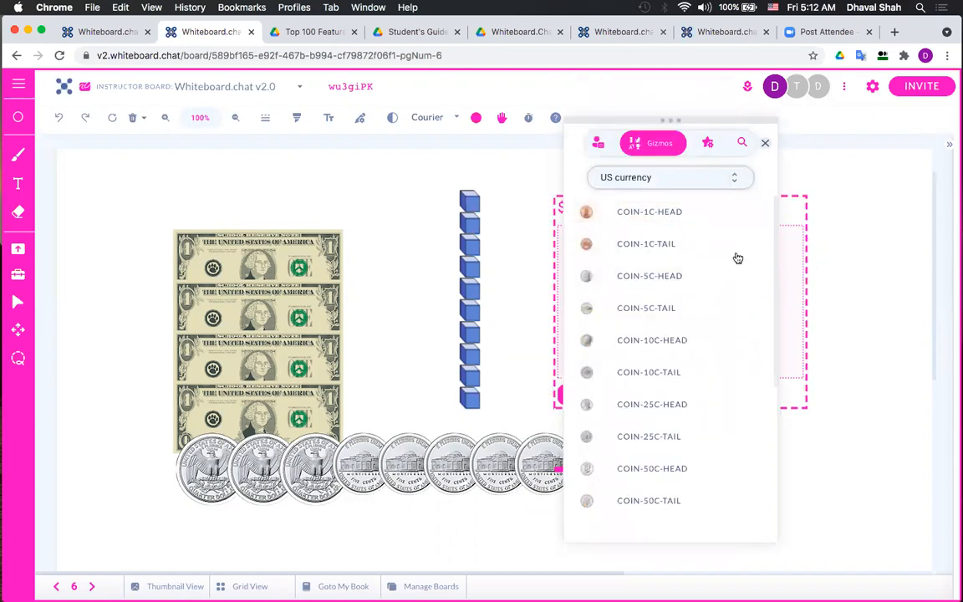
{"action": "left_click", "coordinate": [666, 272]}
{"action": "left_click", "coordinate": [781, 343]}
Add a BILL-10 and a COIN-1D-HEAD around the Drop Zone, close the gizmo list, and move the gold dollar coin into the zone
{"action": "scroll", "coordinate": [694, 430], "scroll_direction": "down", "scroll_amount": 5}
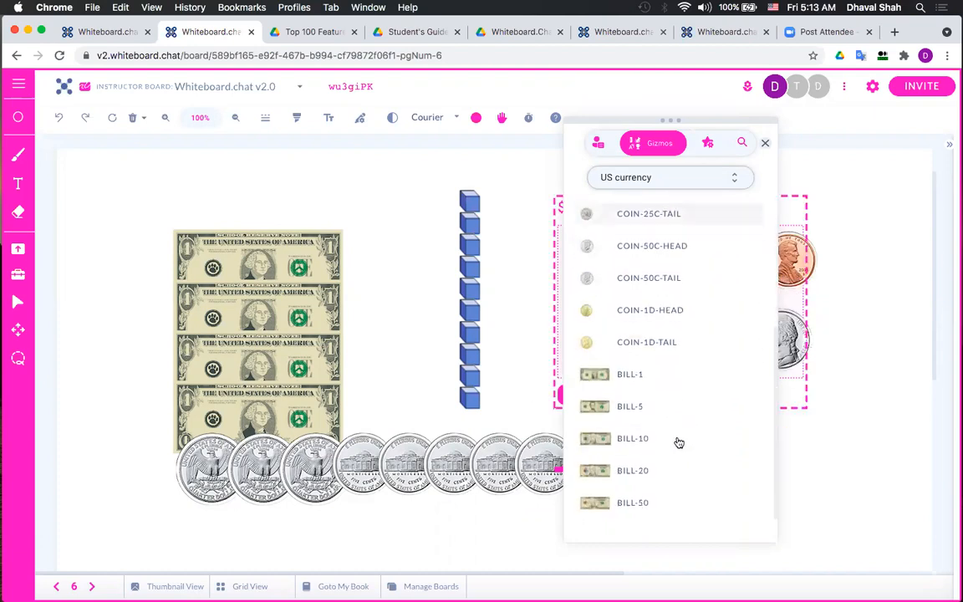
{"action": "left_click", "coordinate": [646, 441]}
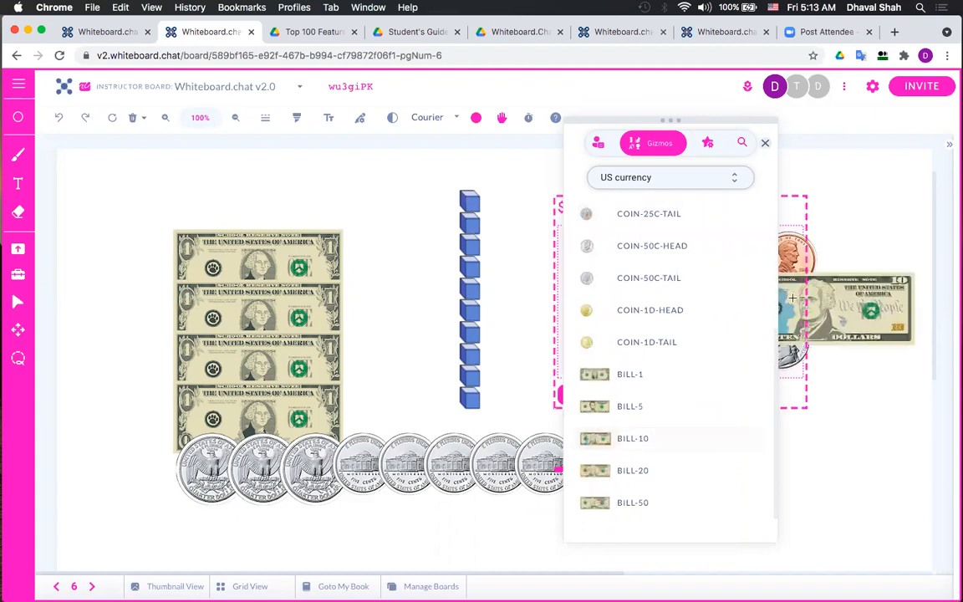
{"action": "left_click", "coordinate": [742, 309]}
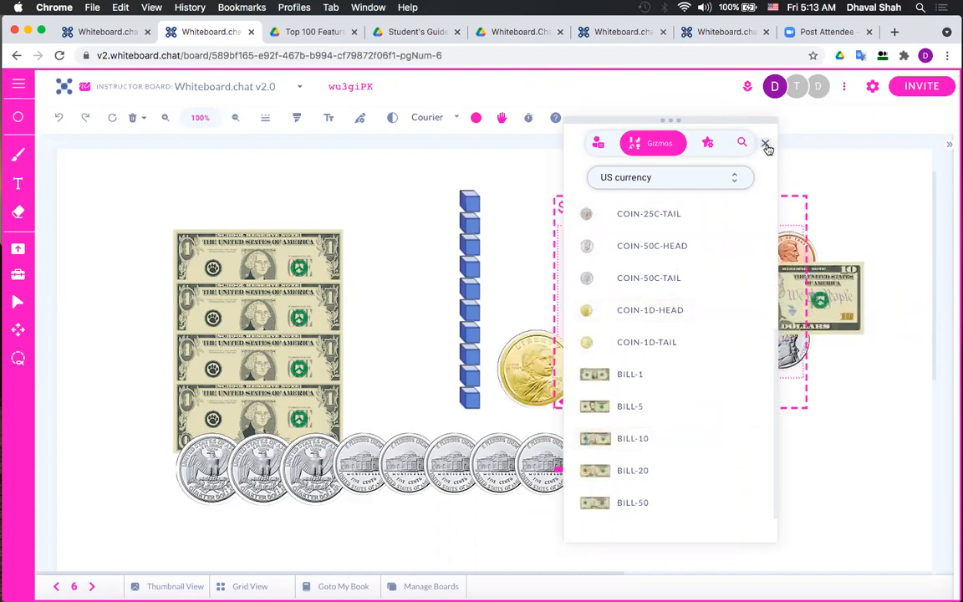
{"action": "left_click", "coordinate": [767, 146]}
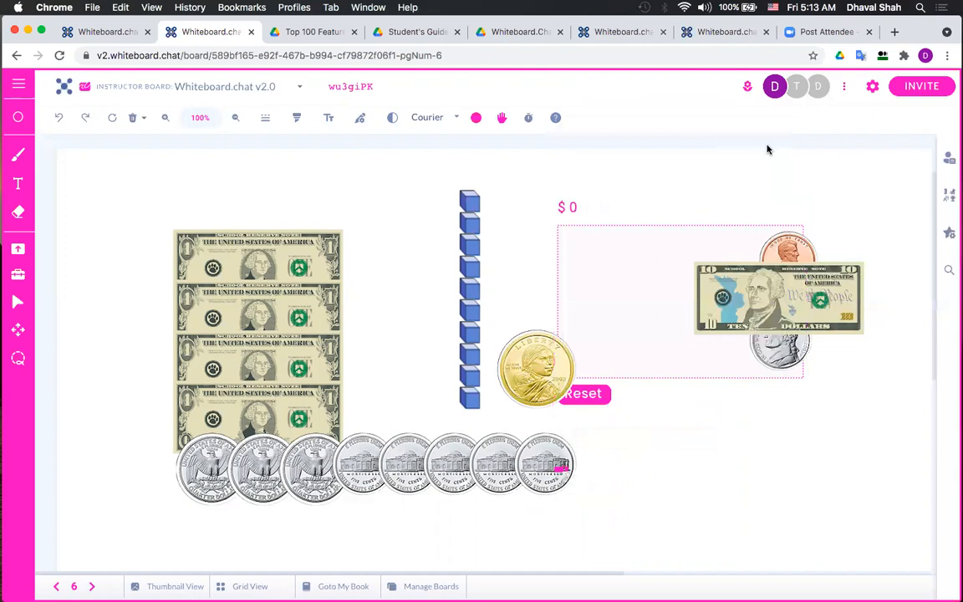
{"action": "left_click_drag", "start_coordinate": [799, 260], "coordinate": [621, 303]}
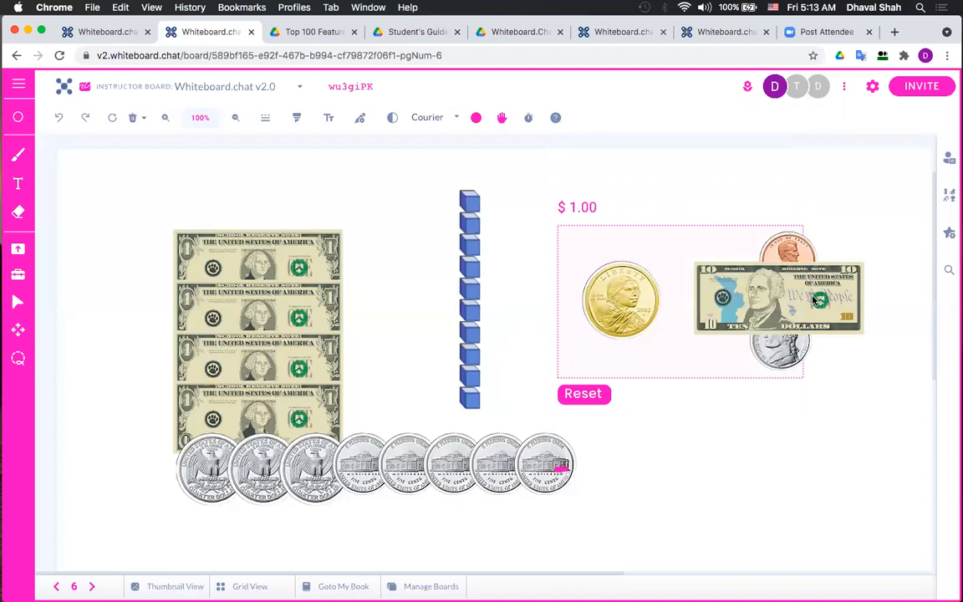
{"action": "left_click", "coordinate": [629, 308]}
Place the PVDISK1, PVDISK.1 and PVDISK10 manipulatives below the Drop Zone and close the gizmo list
{"action": "left_click", "coordinate": [950, 199]}
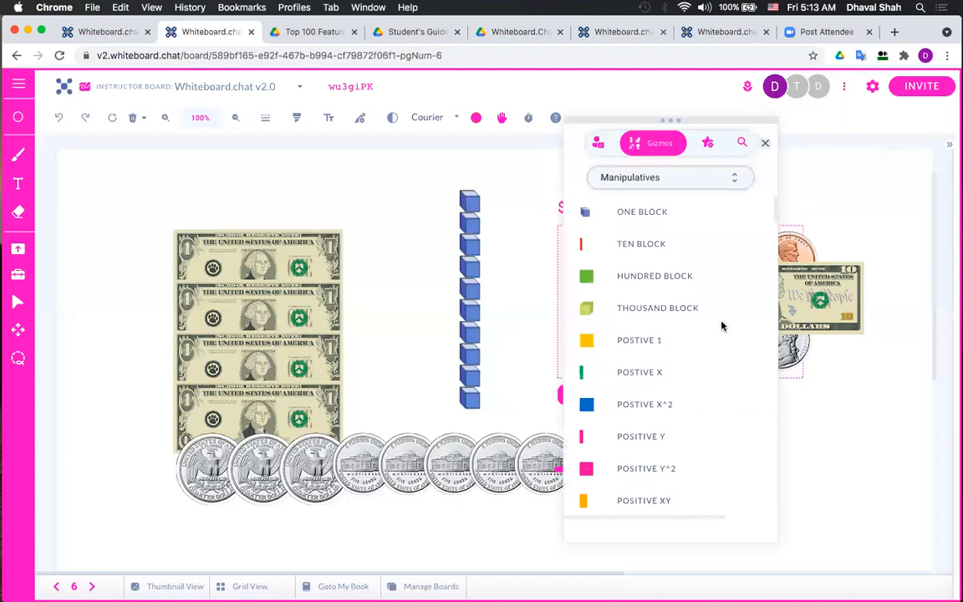
{"action": "scroll", "coordinate": [722, 326], "scroll_direction": "down", "scroll_amount": 20}
{"action": "scroll", "coordinate": [703, 377], "scroll_direction": "down", "scroll_amount": 8}
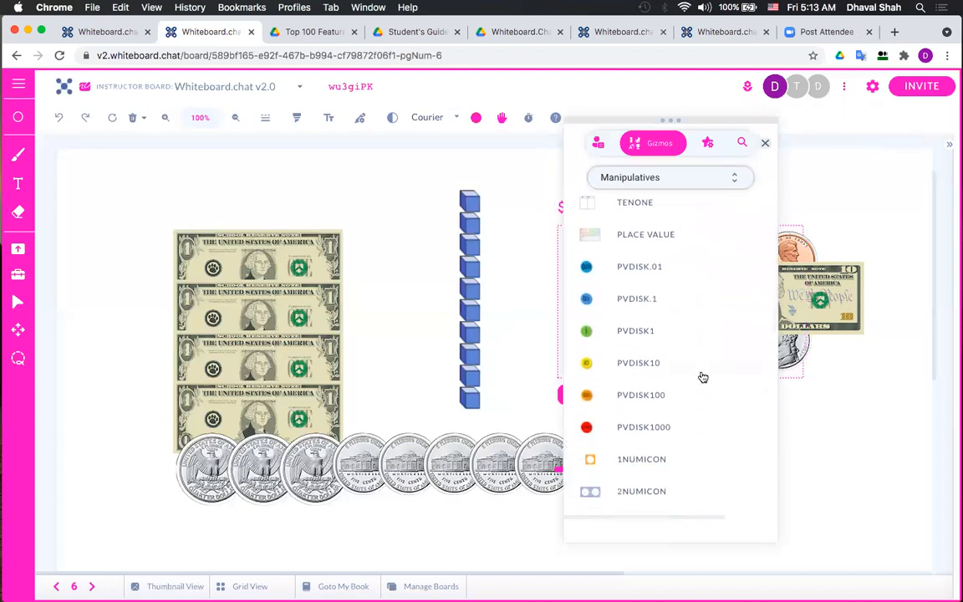
{"action": "left_click_drag", "start_coordinate": [639, 336], "coordinate": [805, 462]}
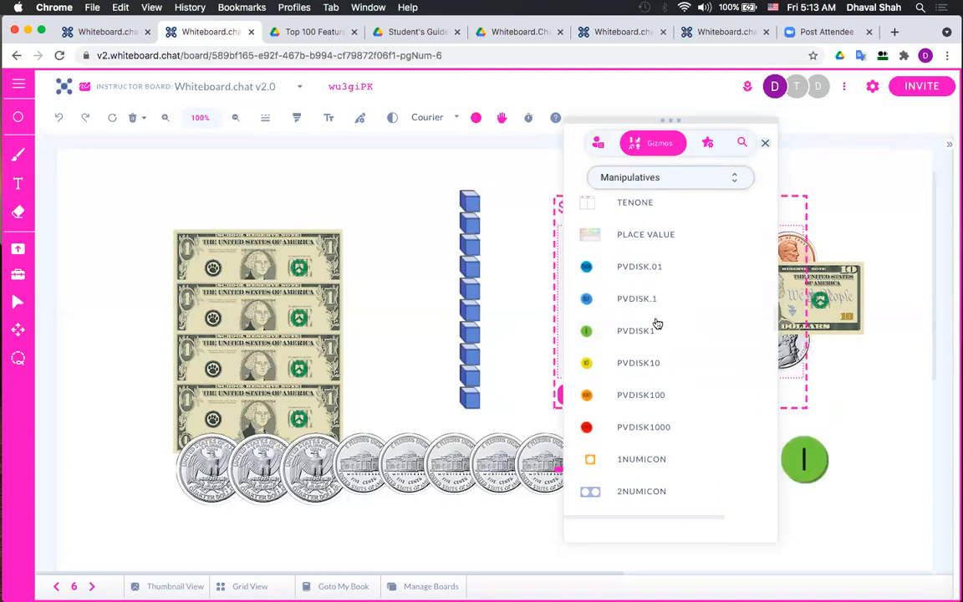
{"action": "left_click_drag", "start_coordinate": [631, 303], "coordinate": [865, 458]}
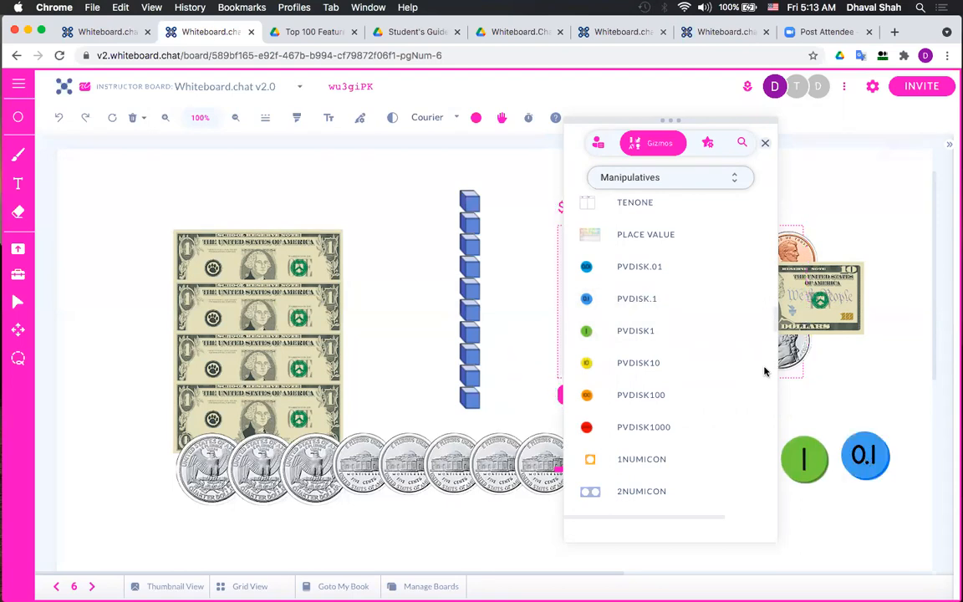
{"action": "left_click_drag", "start_coordinate": [631, 365], "coordinate": [846, 399]}
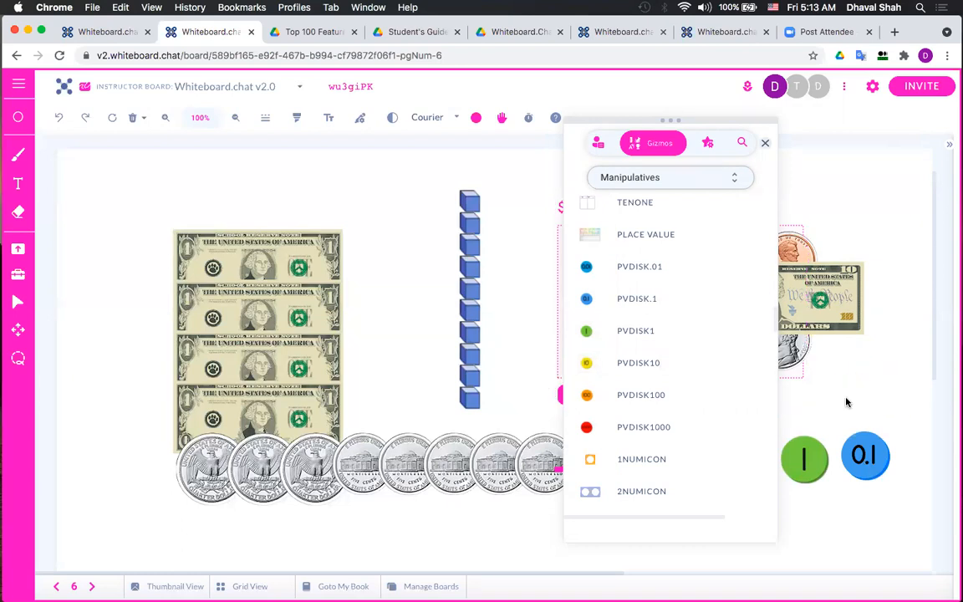
{"action": "left_click", "coordinate": [765, 144]}
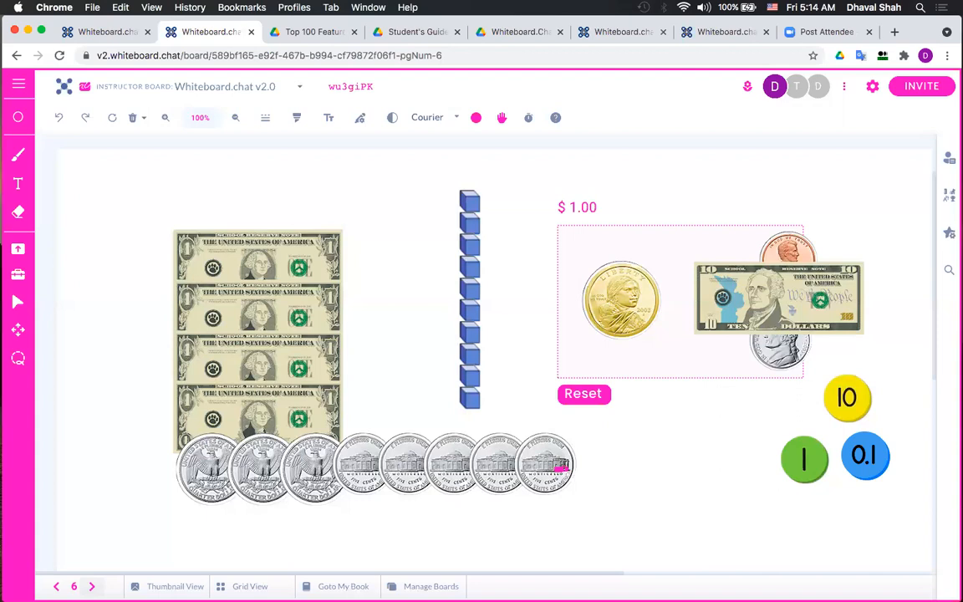
Go to page 7 and add a text object reading "this is an example text"
{"action": "left_click", "coordinate": [92, 587]}
{"action": "left_click", "coordinate": [56, 587]}
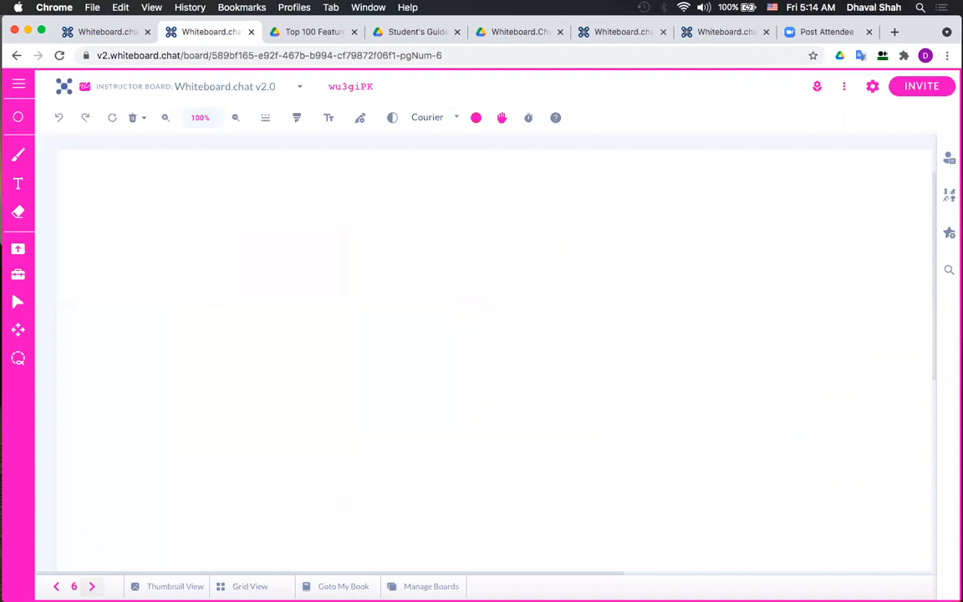
{"action": "left_click", "coordinate": [92, 587]}
{"action": "left_click", "coordinate": [164, 381]}
{"action": "type", "text": "this ios a"}
{"action": "key", "text": "BackSpace"}
{"action": "key", "text": "BackSpace"}
{"action": "key", "text": "BackSpace"}
{"action": "key", "text": "BackSpace"}
{"action": "type", "text": "s an example text"}
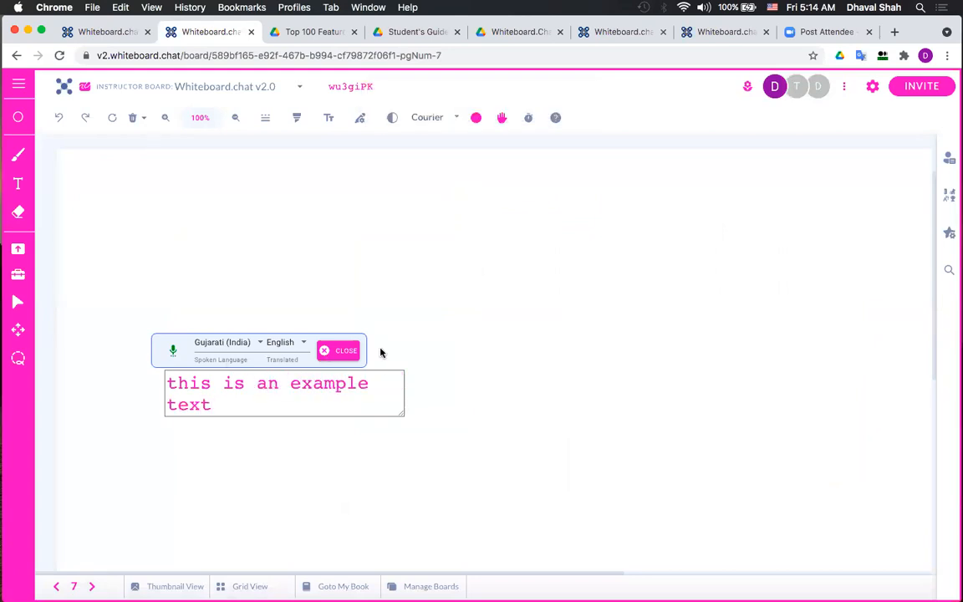
{"action": "left_click", "coordinate": [344, 351]}
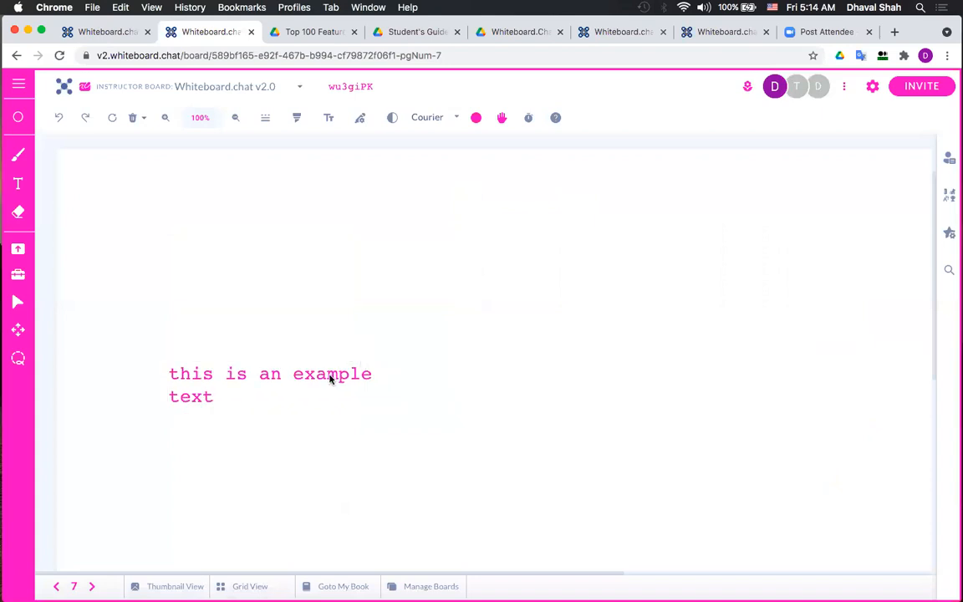
Read the example text in Immersive Reader, play it aloud, and return to the board
{"action": "left_click", "coordinate": [330, 378]}
{"action": "right_click", "coordinate": [330, 379]}
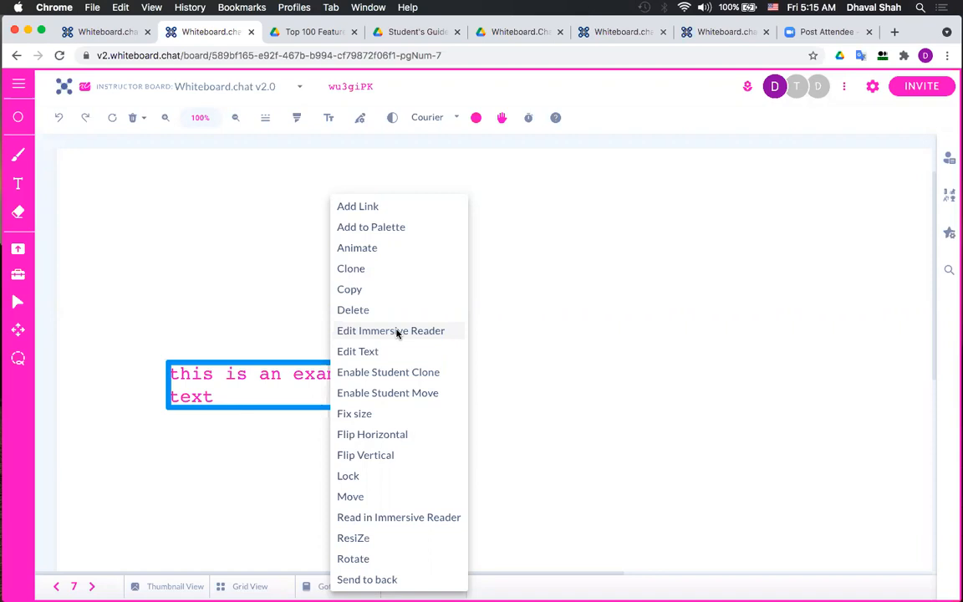
{"action": "left_click", "coordinate": [410, 517]}
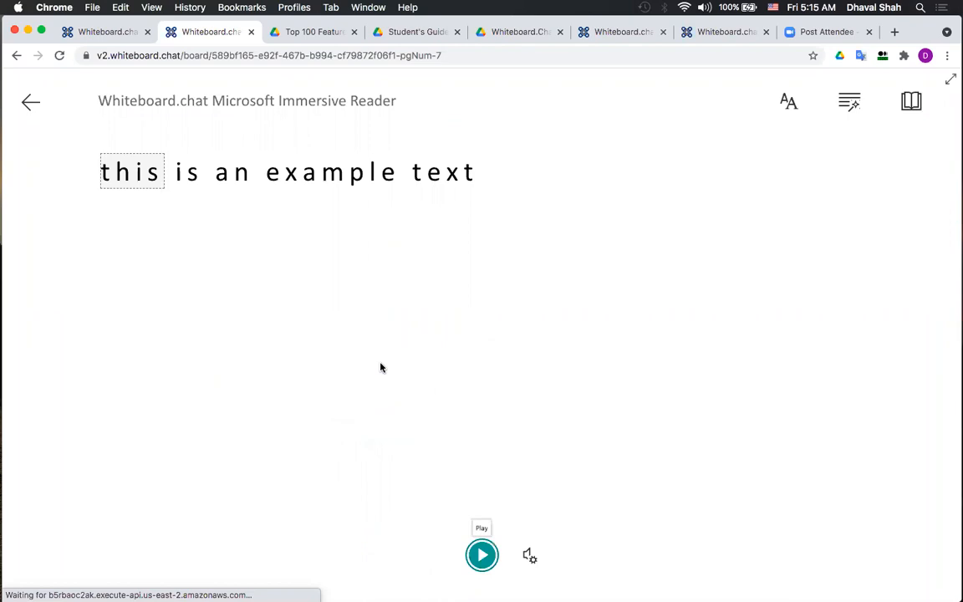
{"action": "left_click", "coordinate": [482, 557]}
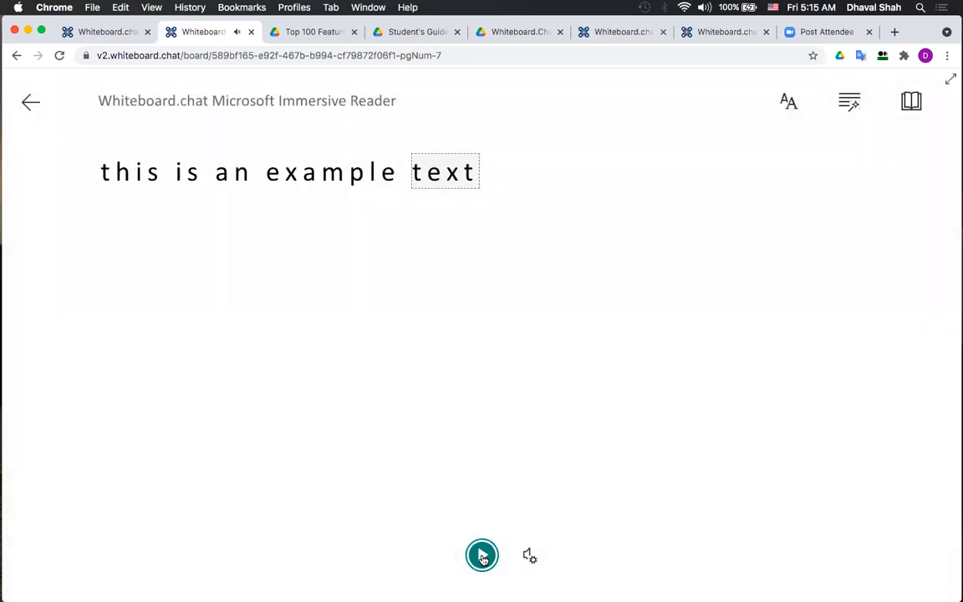
{"action": "left_click", "coordinate": [30, 104]}
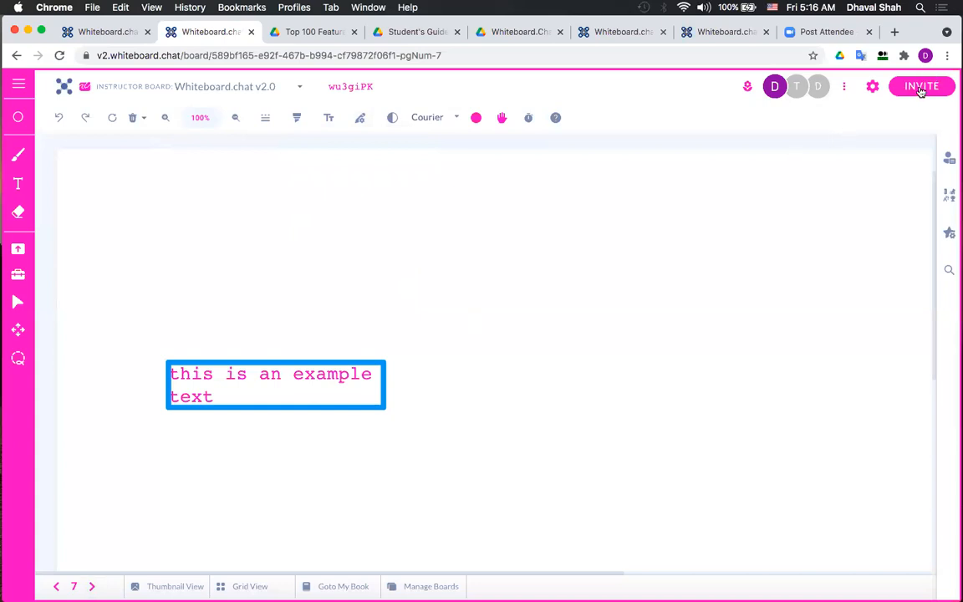
Go back to the expanded-form worksheet on page 4 and copy the student invite link for the board
{"action": "left_click", "coordinate": [56, 586]}
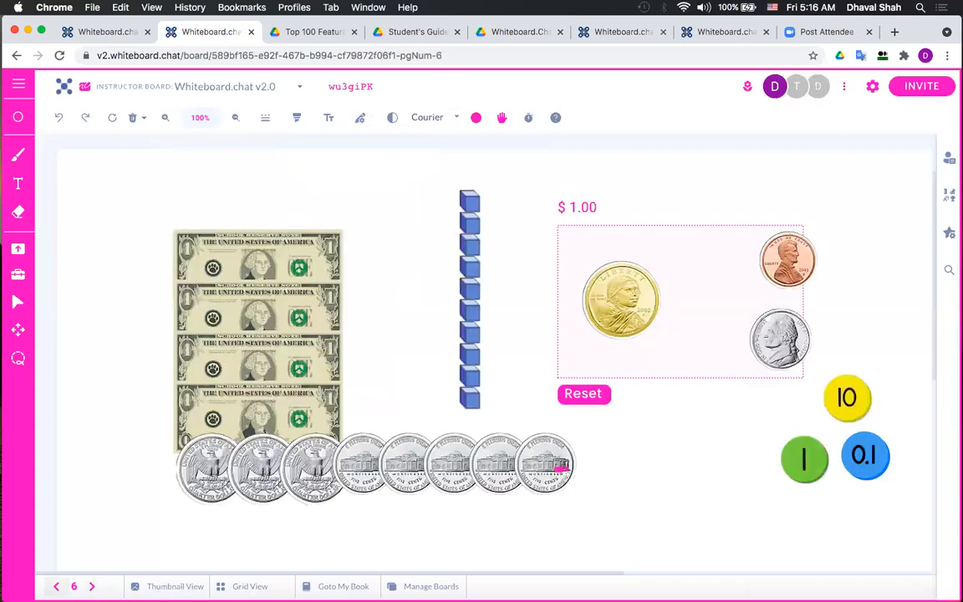
{"action": "left_click", "coordinate": [56, 586]}
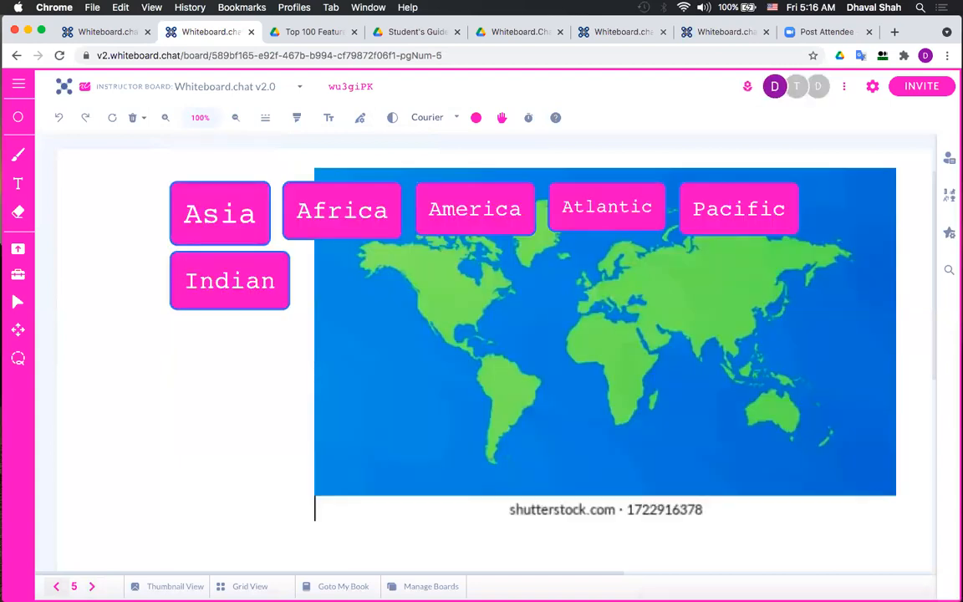
{"action": "left_click", "coordinate": [56, 586]}
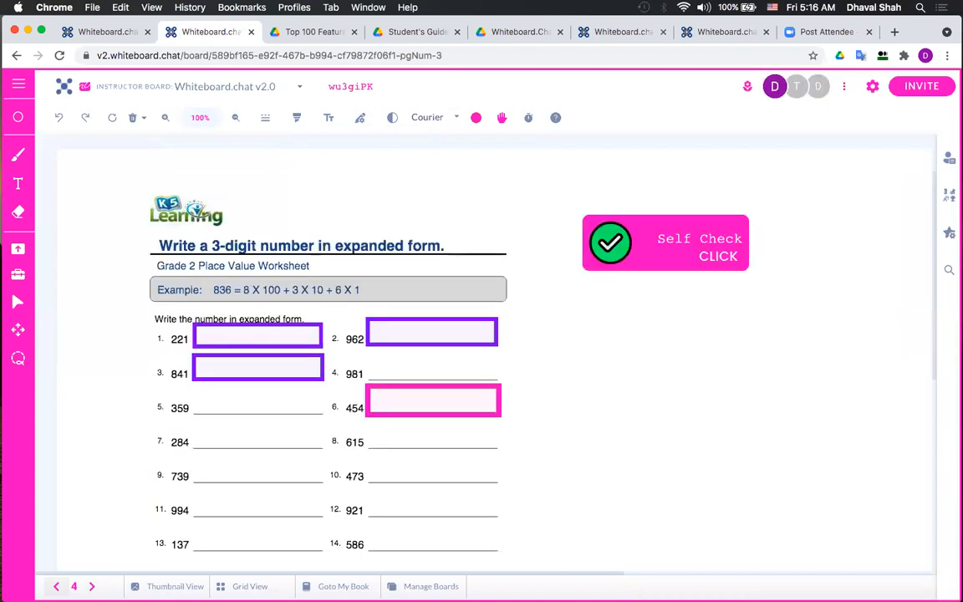
{"action": "left_click", "coordinate": [922, 87]}
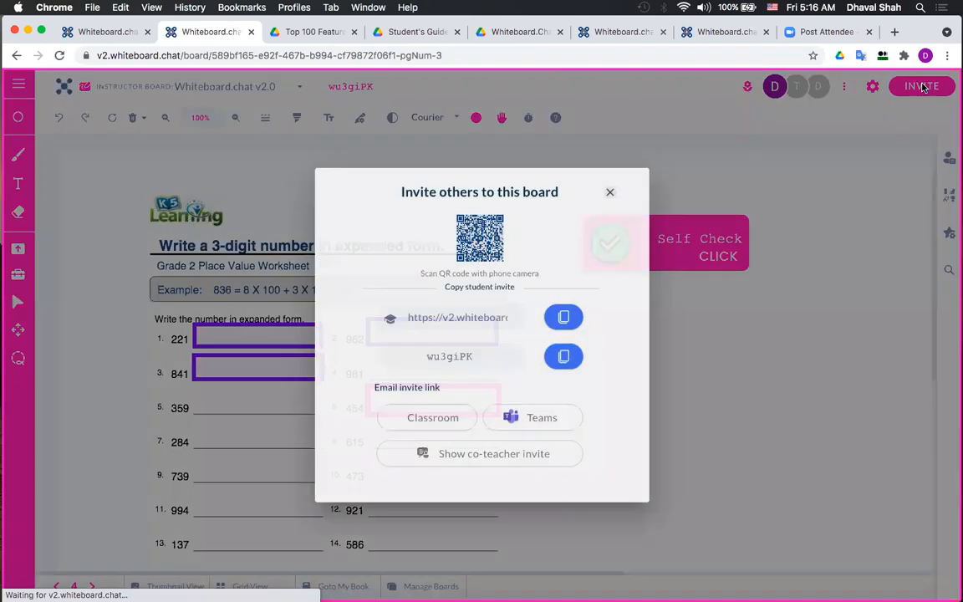
{"action": "left_click", "coordinate": [563, 317]}
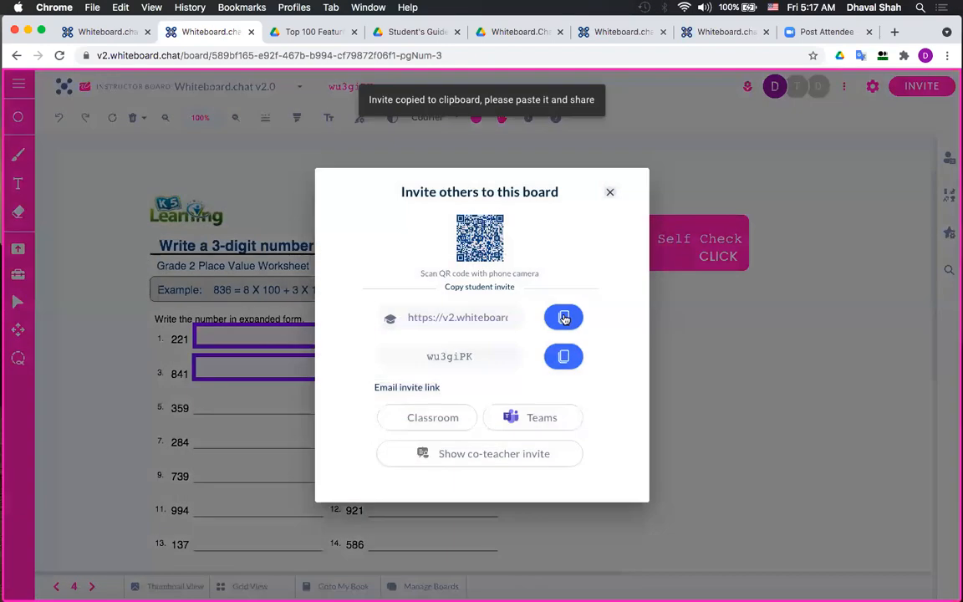
{"action": "left_click", "coordinate": [611, 194]}
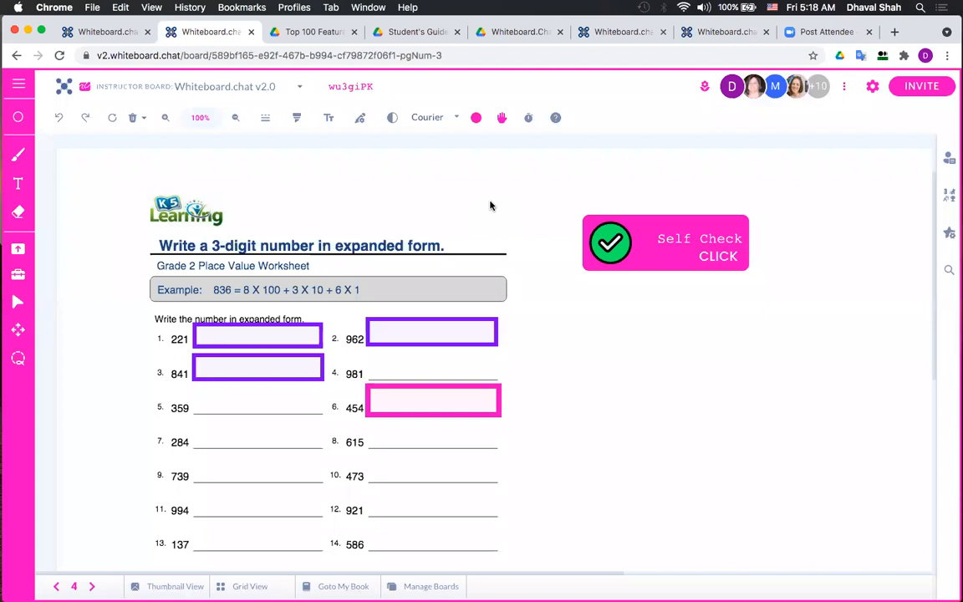
Switch to the Community Boards browser tab and make a copy of the Leprechaun Escape Room board
{"action": "left_click", "coordinate": [621, 32]}
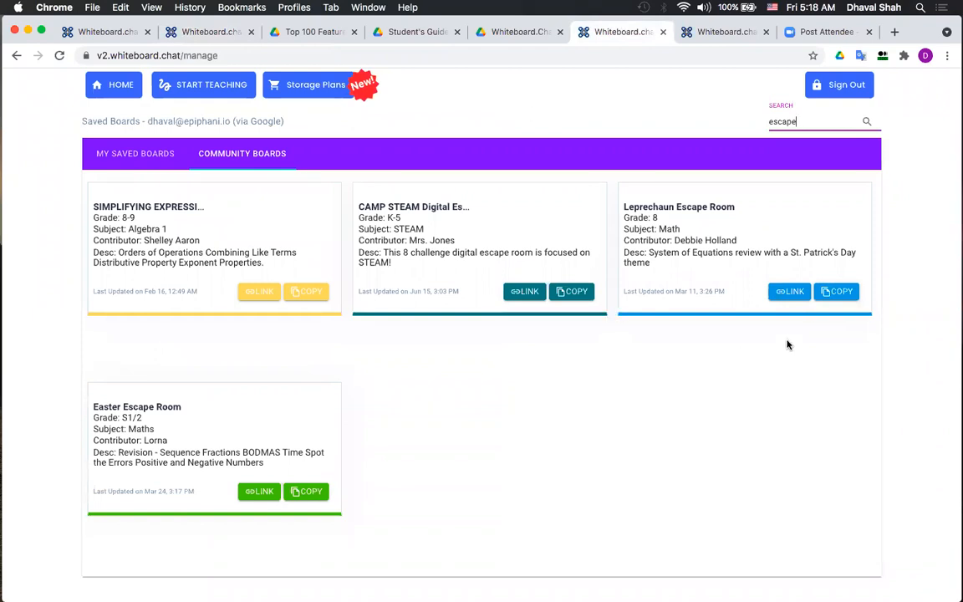
{"action": "left_click", "coordinate": [840, 293]}
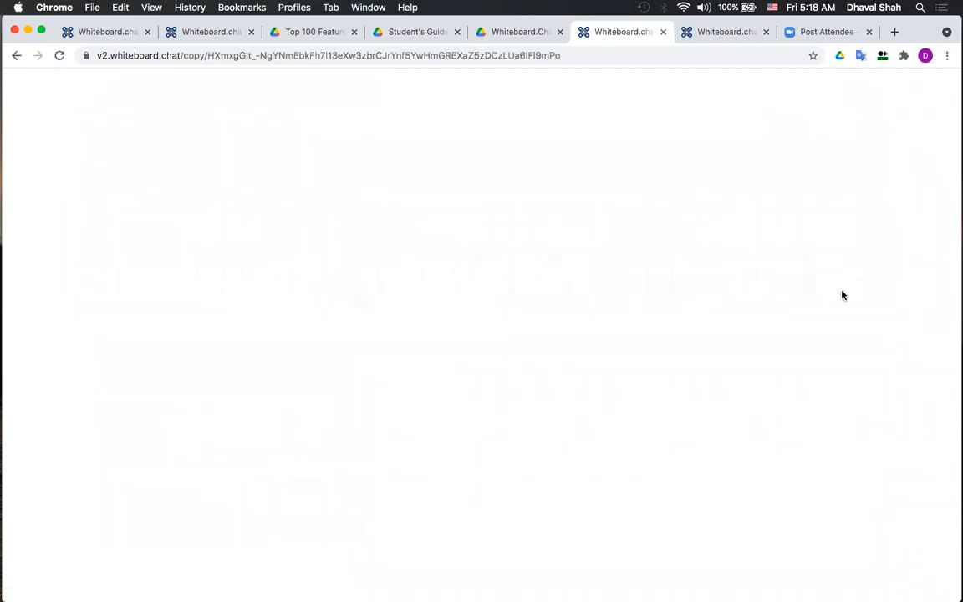
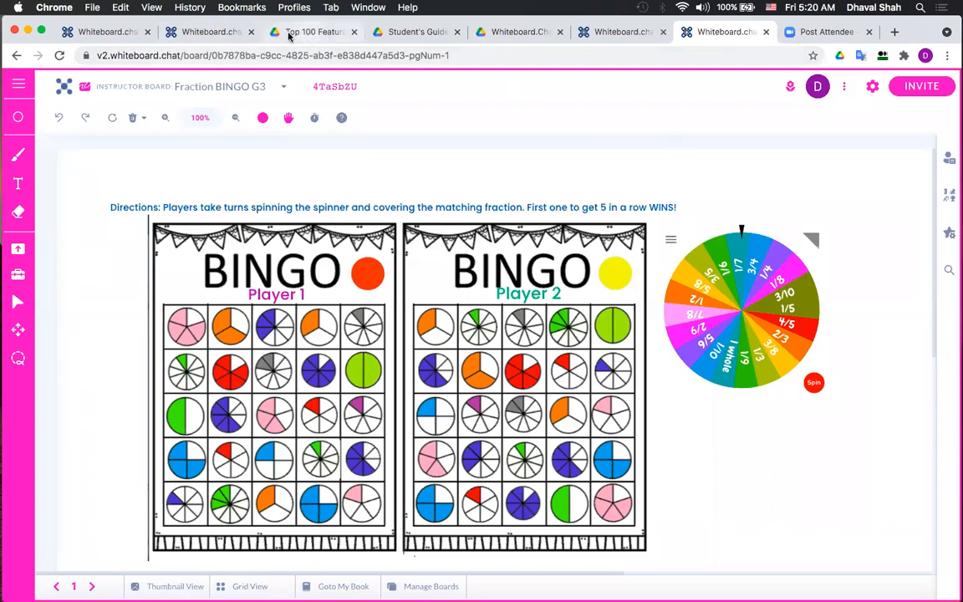
Switch to the Whiteboard.chat v2.0 board's browser tab, review pages 3 and 2, and go to page 7
{"action": "left_click", "coordinate": [213, 32]}
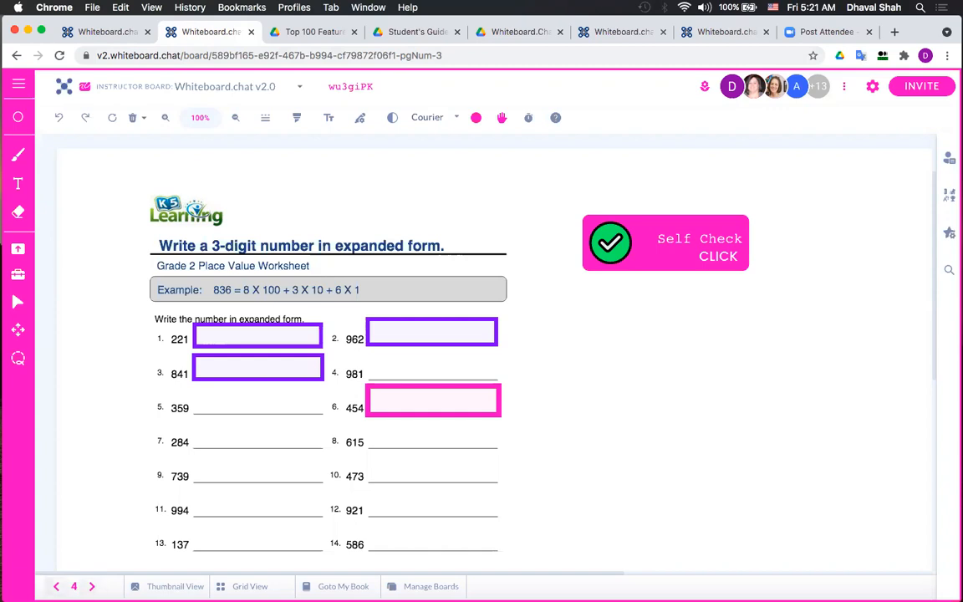
{"action": "left_click", "coordinate": [56, 586]}
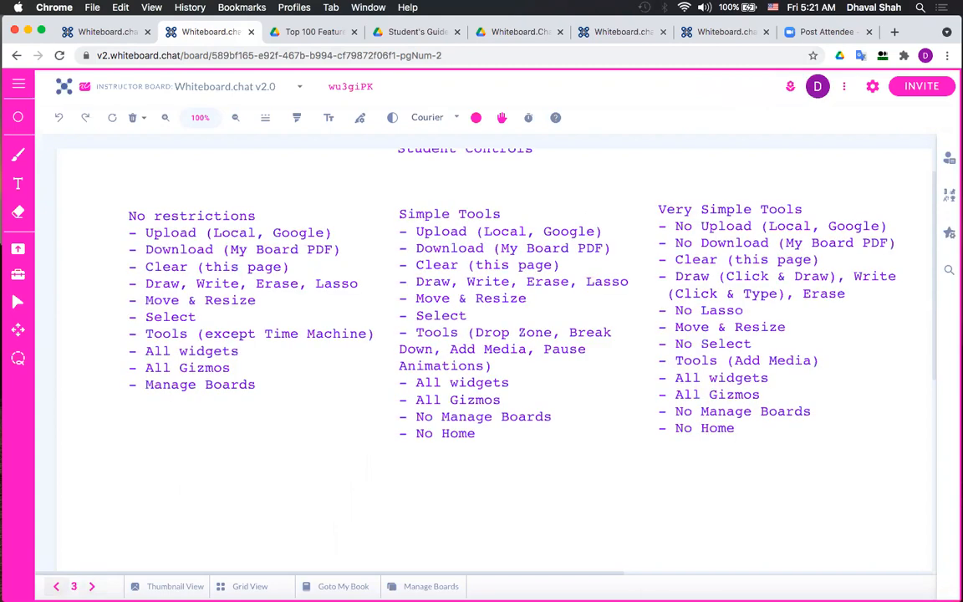
{"action": "left_click", "coordinate": [56, 586]}
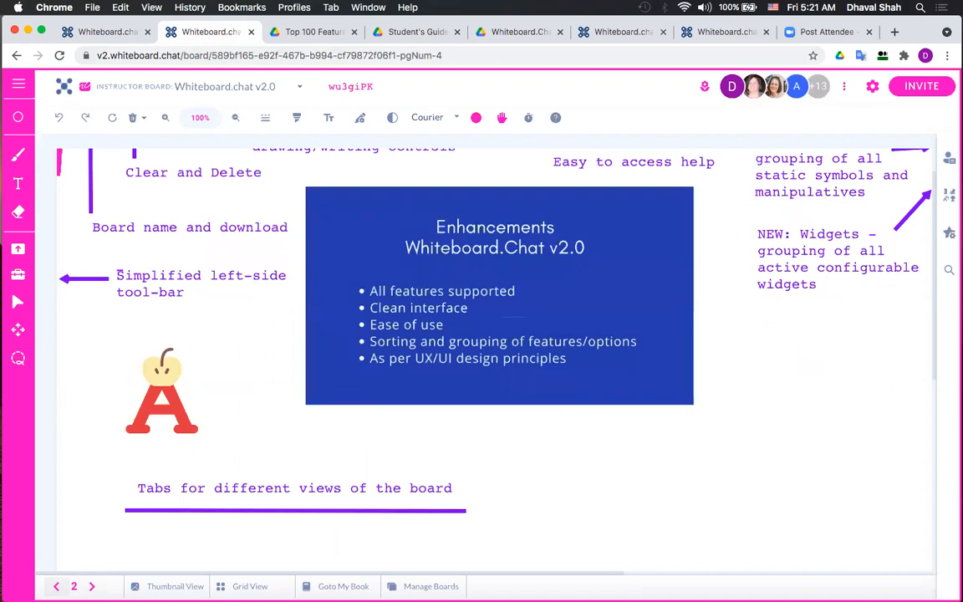
{"action": "left_click", "coordinate": [92, 587]}
{"action": "left_click", "coordinate": [92, 587]}
{"action": "left_click", "coordinate": [92, 587]}
{"action": "left_click", "coordinate": [91, 586]}
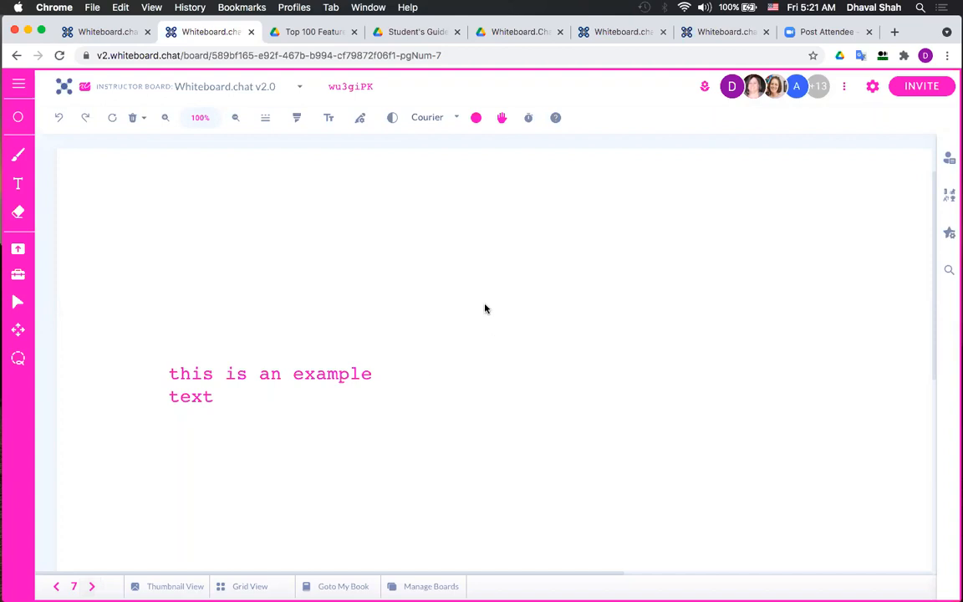
Add a text object reading "this is a test" in the upper part of page 7
{"action": "left_click", "coordinate": [20, 185]}
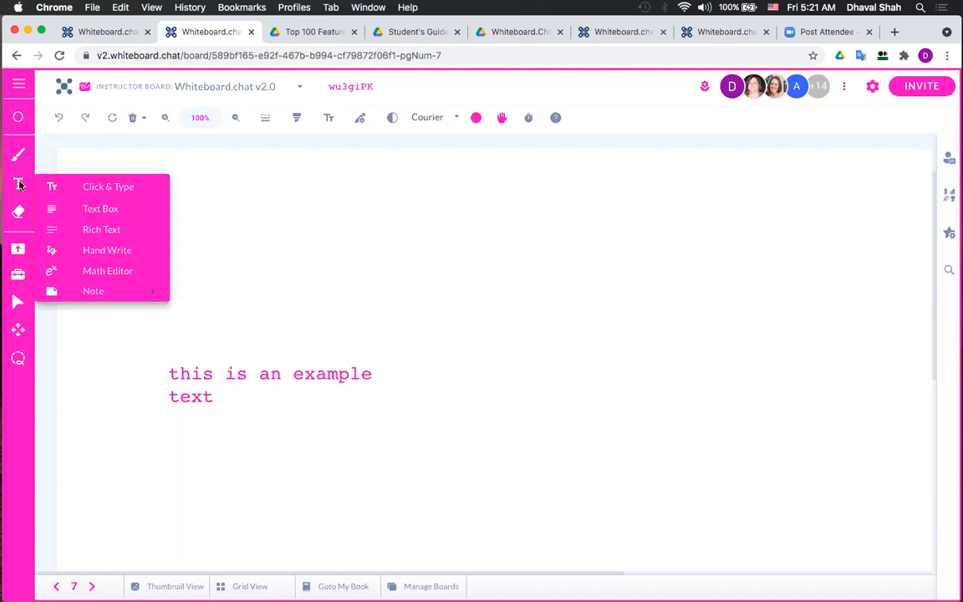
{"action": "left_click", "coordinate": [97, 252]}
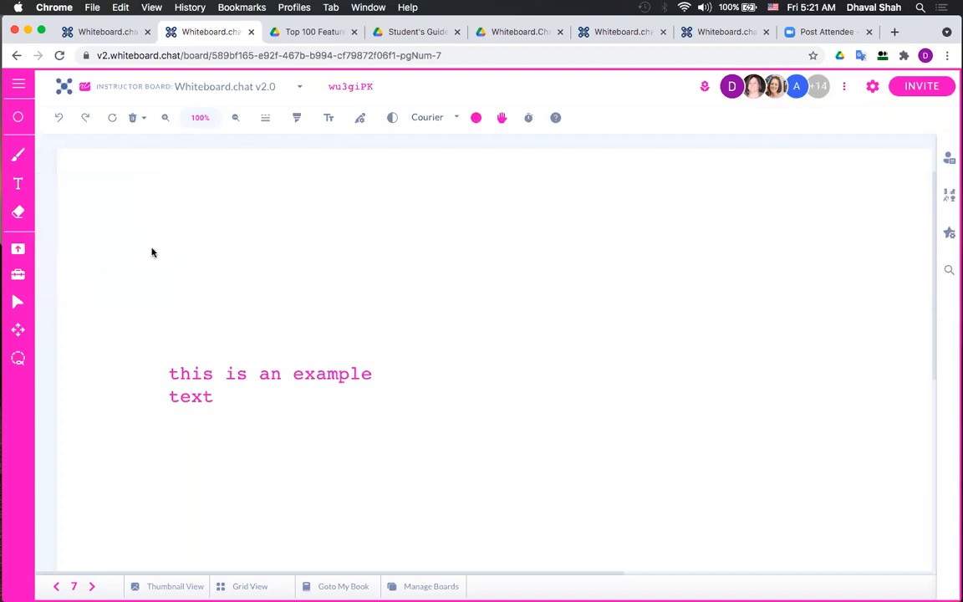
{"action": "left_click", "coordinate": [470, 238]}
{"action": "type", "text": "this is a test"}
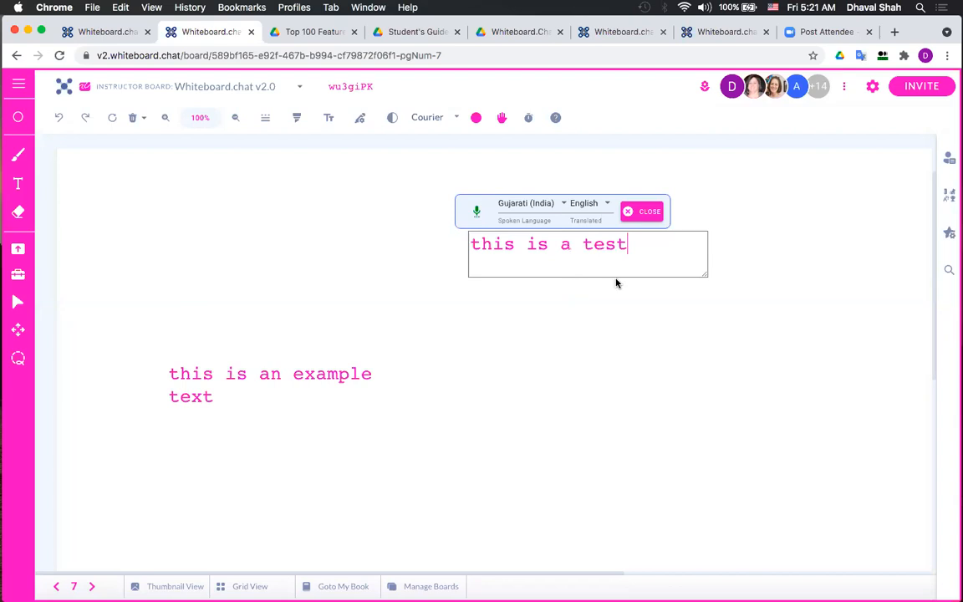
{"action": "left_click", "coordinate": [482, 364]}
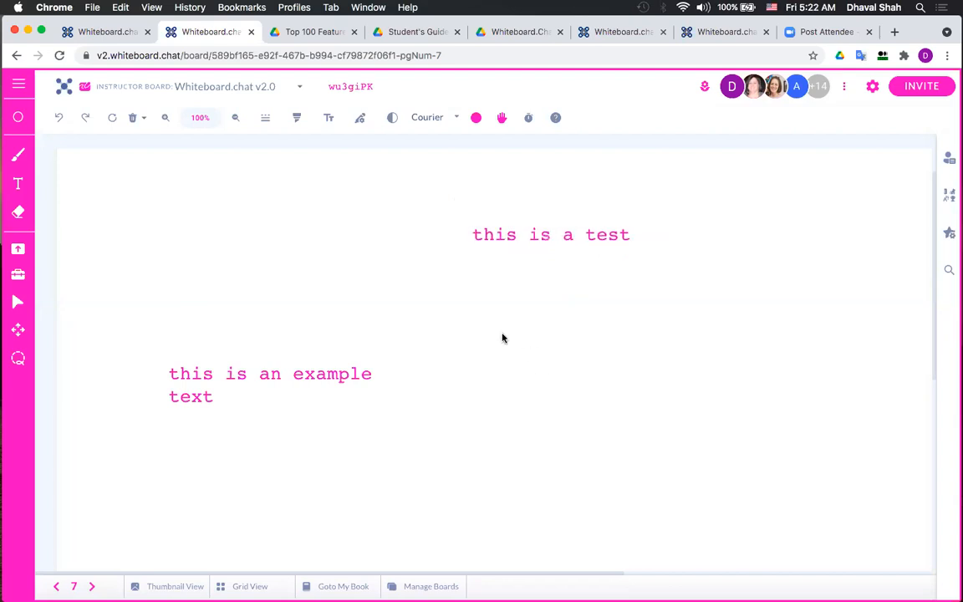
Handwrite the word "This" below the test text with Hand Write and convert it to the suggested text "This"
{"action": "mouse_move", "coordinate": [475, 332]}
{"action": "left_mouse_down"}
{"action": "mouse_move", "coordinate": [527, 329]}
{"action": "mouse_move", "coordinate": [503, 375]}
{"action": "left_mouse_up"}
{"action": "mouse_move", "coordinate": [538, 330]}
{"action": "left_mouse_down"}
{"action": "mouse_move", "coordinate": [538, 379]}
{"action": "mouse_move", "coordinate": [565, 354]}
{"action": "mouse_move", "coordinate": [578, 378]}
{"action": "left_mouse_up"}
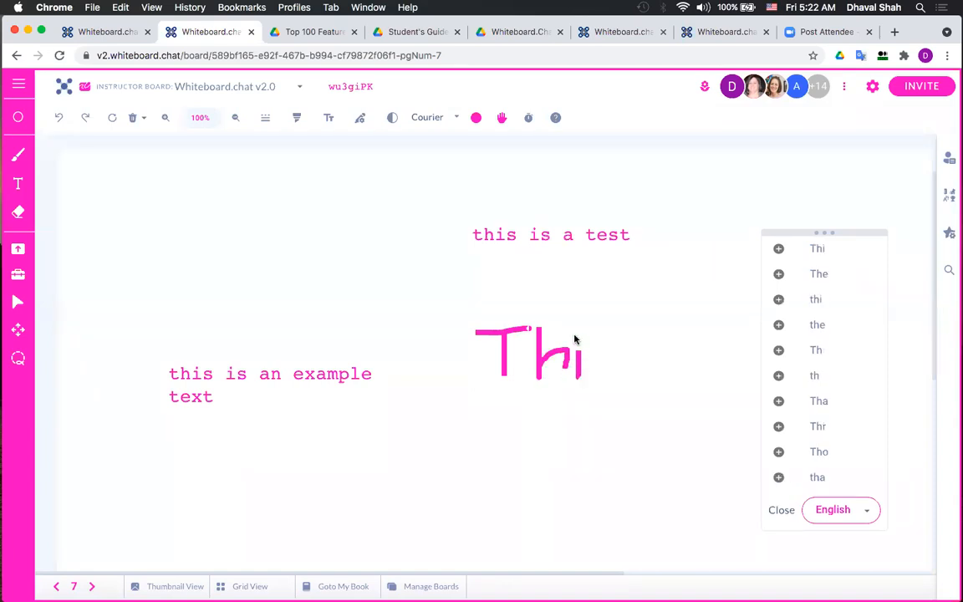
{"action": "left_click", "coordinate": [580, 334]}
{"action": "mouse_move", "coordinate": [614, 348]}
{"action": "left_mouse_down"}
{"action": "mouse_move", "coordinate": [599, 347]}
{"action": "mouse_move", "coordinate": [614, 365]}
{"action": "mouse_move", "coordinate": [595, 377]}
{"action": "left_mouse_up"}
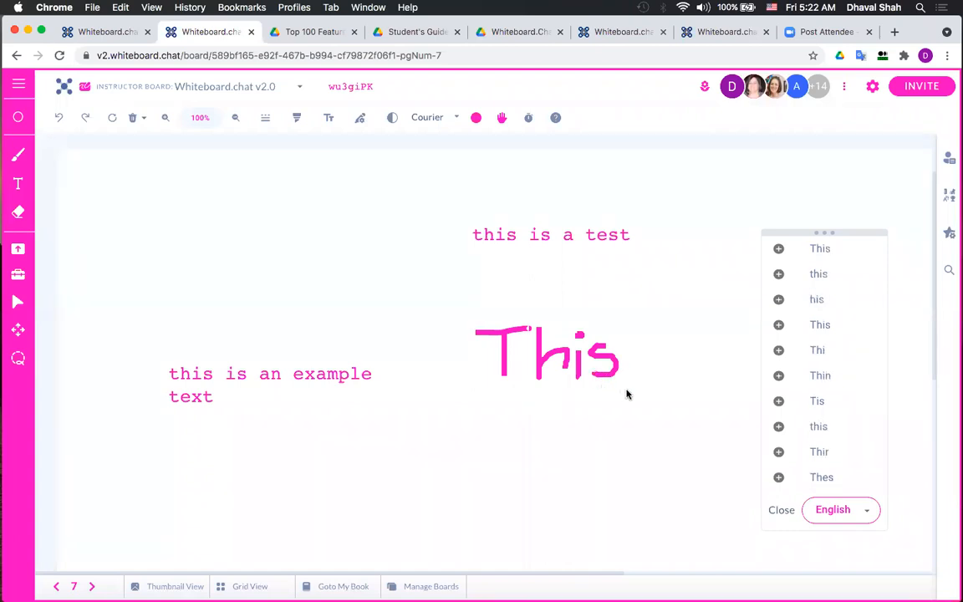
{"action": "left_click_drag", "start_coordinate": [822, 231], "coordinate": [763, 185]}
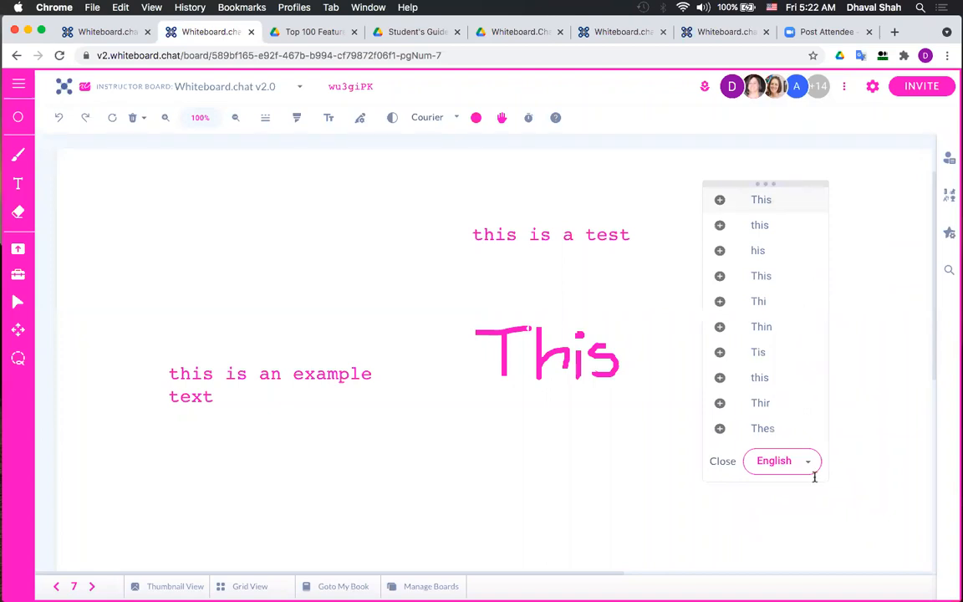
{"action": "left_click", "coordinate": [762, 202]}
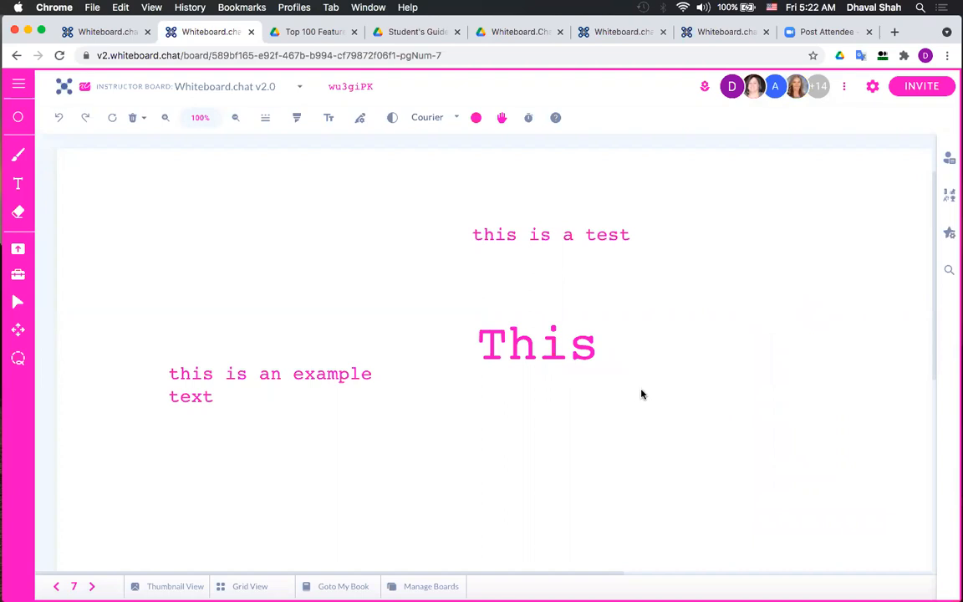
Sketch two wheels joined by a frame with Magic Draw below "This" and replace the sketch with the suggested bicycle drawing
{"action": "left_click", "coordinate": [19, 156]}
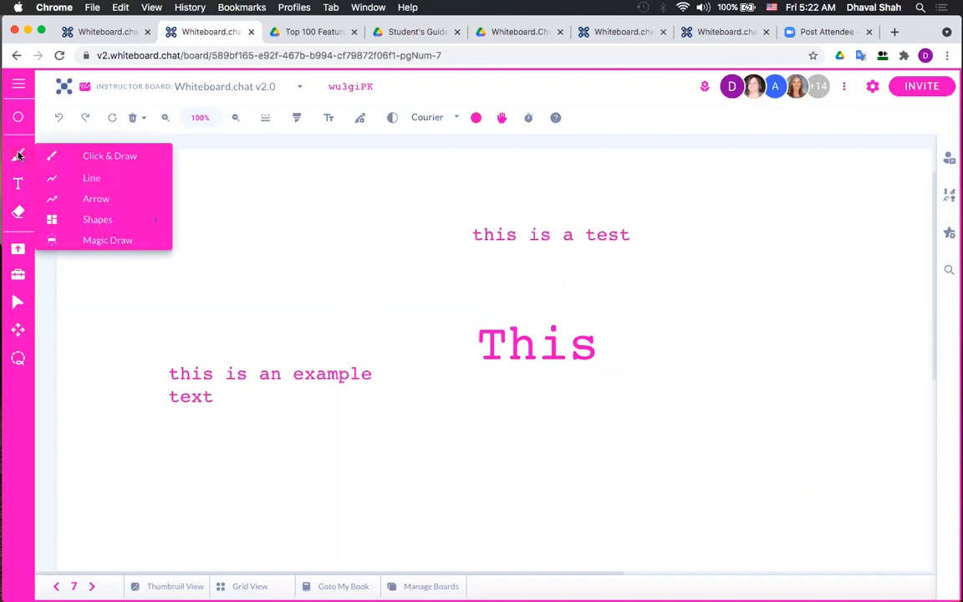
{"action": "left_click", "coordinate": [118, 243]}
{"action": "mouse_move", "coordinate": [526, 448]}
{"action": "left_mouse_down"}
{"action": "mouse_move", "coordinate": [535, 501]}
{"action": "mouse_move", "coordinate": [558, 462]}
{"action": "mouse_move", "coordinate": [553, 451]}
{"action": "left_mouse_up"}
{"action": "mouse_move", "coordinate": [630, 445]}
{"action": "left_mouse_down"}
{"action": "mouse_move", "coordinate": [613, 456]}
{"action": "mouse_move", "coordinate": [649, 490]}
{"action": "mouse_move", "coordinate": [633, 450]}
{"action": "left_mouse_up"}
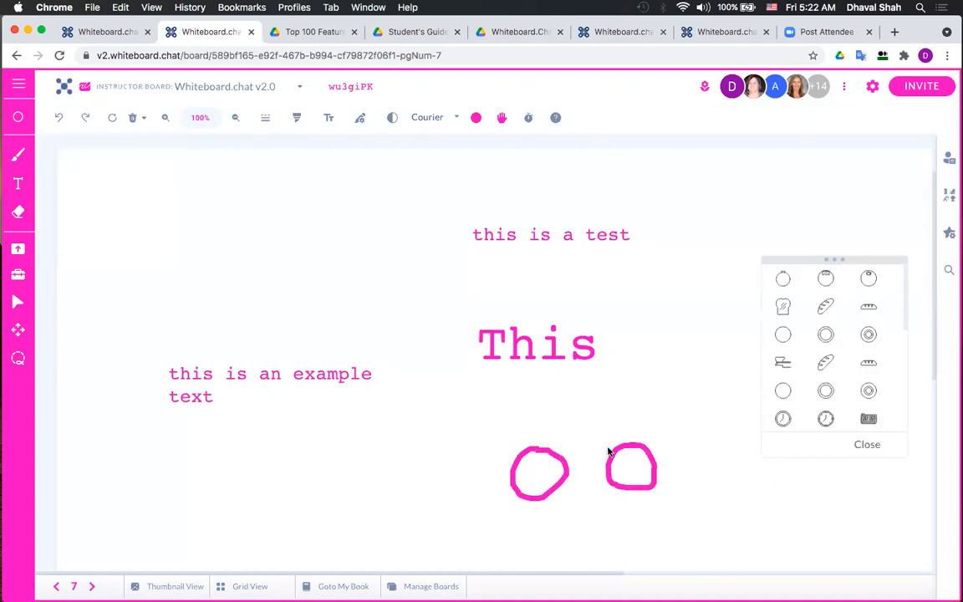
{"action": "left_click_drag", "start_coordinate": [542, 452], "coordinate": [541, 424]}
{"action": "left_click_drag", "start_coordinate": [631, 443], "coordinate": [623, 421]}
{"action": "mouse_move", "coordinate": [520, 426]}
{"action": "left_mouse_down"}
{"action": "mouse_move", "coordinate": [581, 429]}
{"action": "mouse_move", "coordinate": [640, 416]}
{"action": "left_mouse_up"}
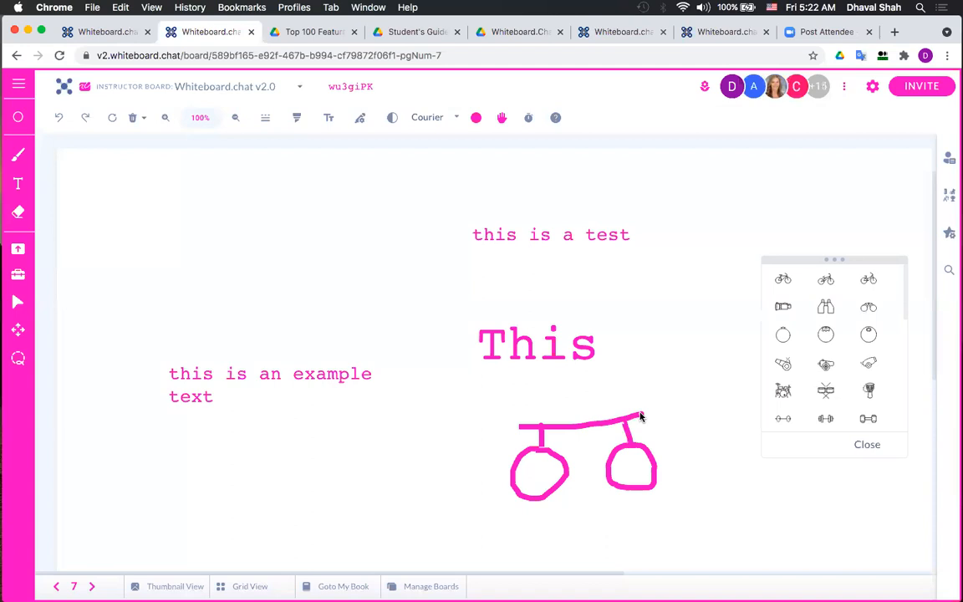
{"action": "left_click", "coordinate": [785, 286]}
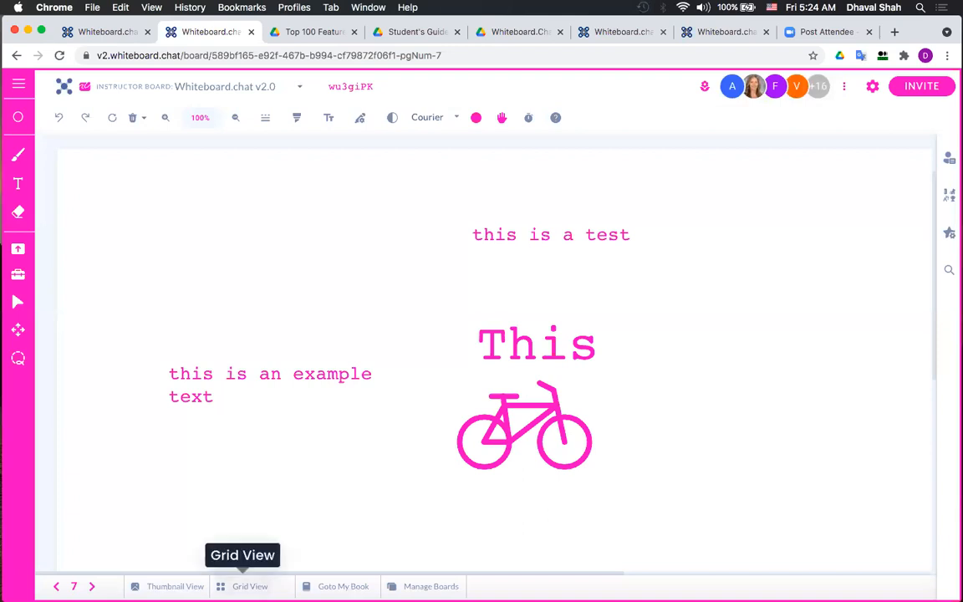
Examine the participants' boards in grid view and return to the single board view
{"action": "left_click", "coordinate": [248, 585]}
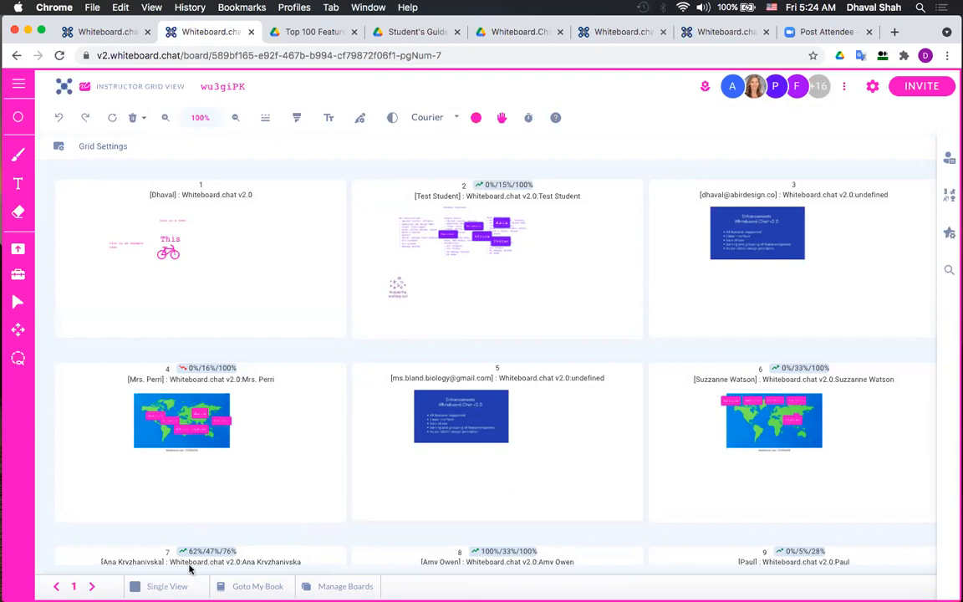
{"action": "left_click", "coordinate": [167, 586]}
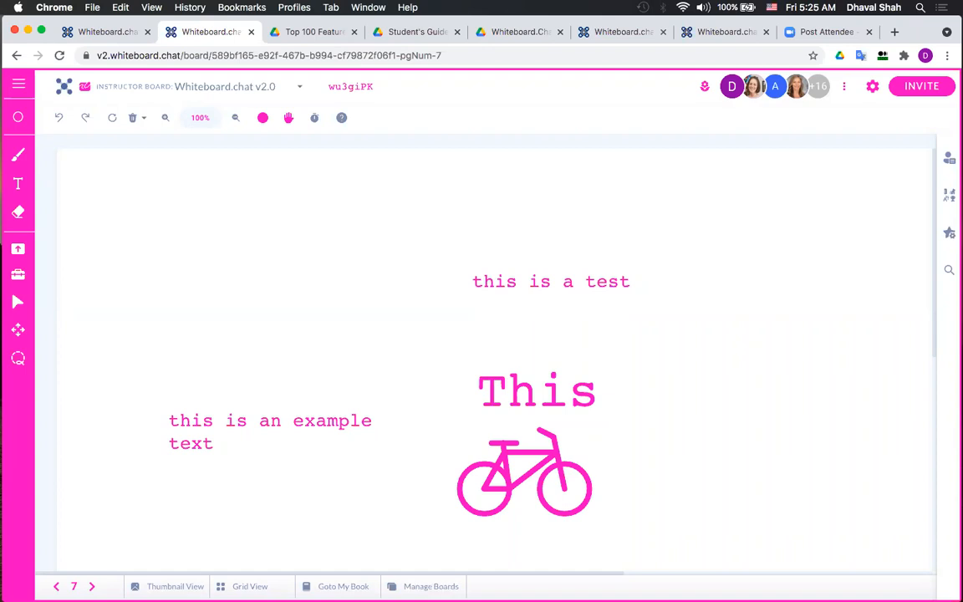
Open the board manager and browse the list of saved boards and folders
{"action": "left_click", "coordinate": [443, 587]}
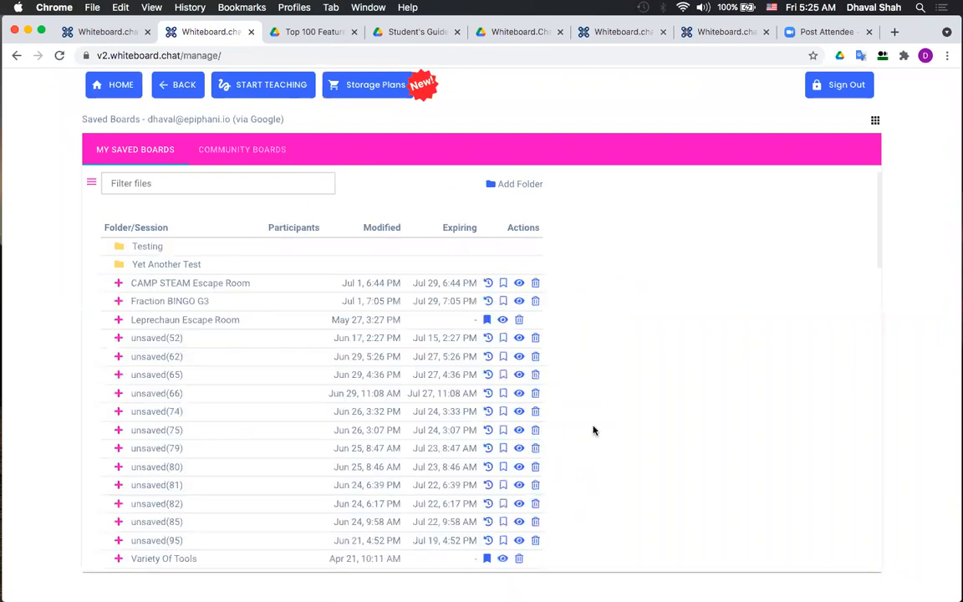
{"action": "scroll", "coordinate": [593, 431], "scroll_direction": "down", "scroll_amount": 2}
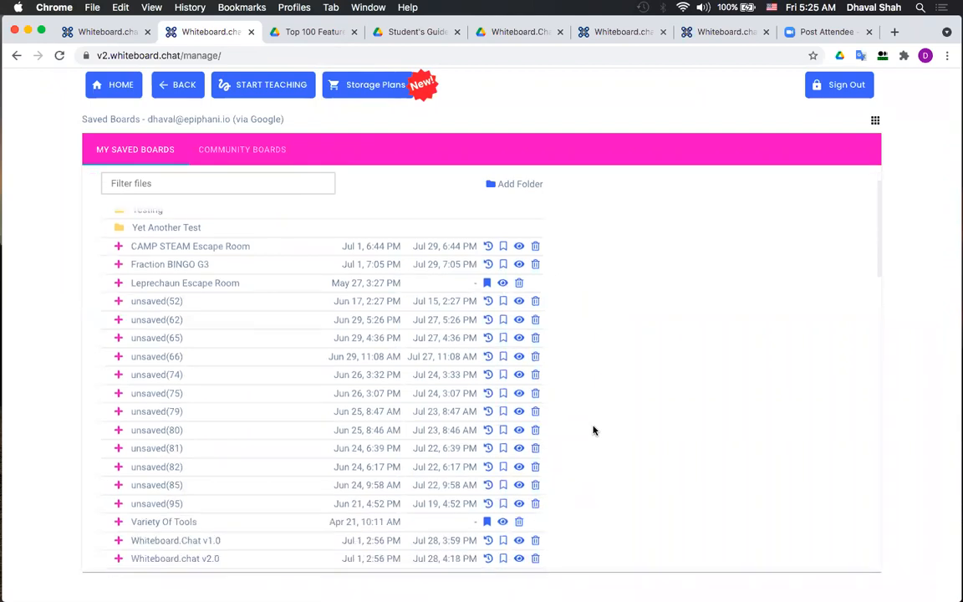
{"action": "scroll", "coordinate": [593, 430], "scroll_direction": "up", "scroll_amount": 2}
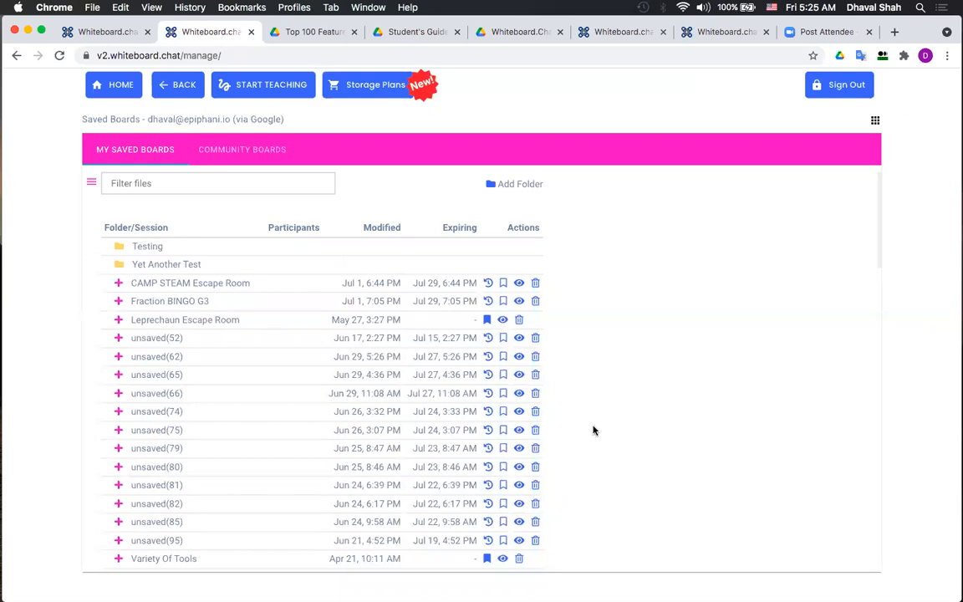
{"action": "scroll", "coordinate": [594, 430], "scroll_direction": "down", "scroll_amount": 8}
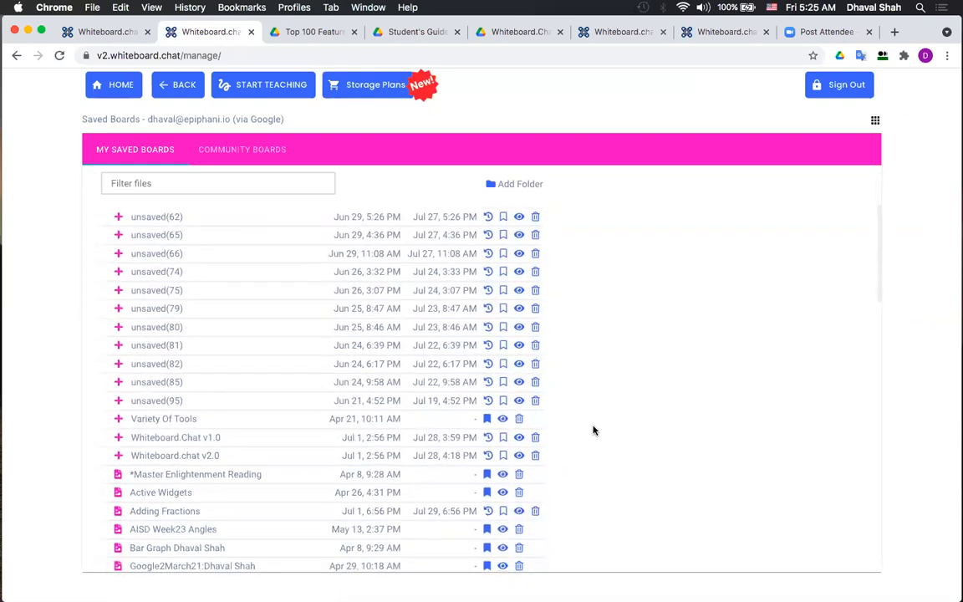
{"action": "scroll", "coordinate": [593, 430], "scroll_direction": "down", "scroll_amount": 5}
{"action": "scroll", "coordinate": [593, 430], "scroll_direction": "up", "scroll_amount": 13}
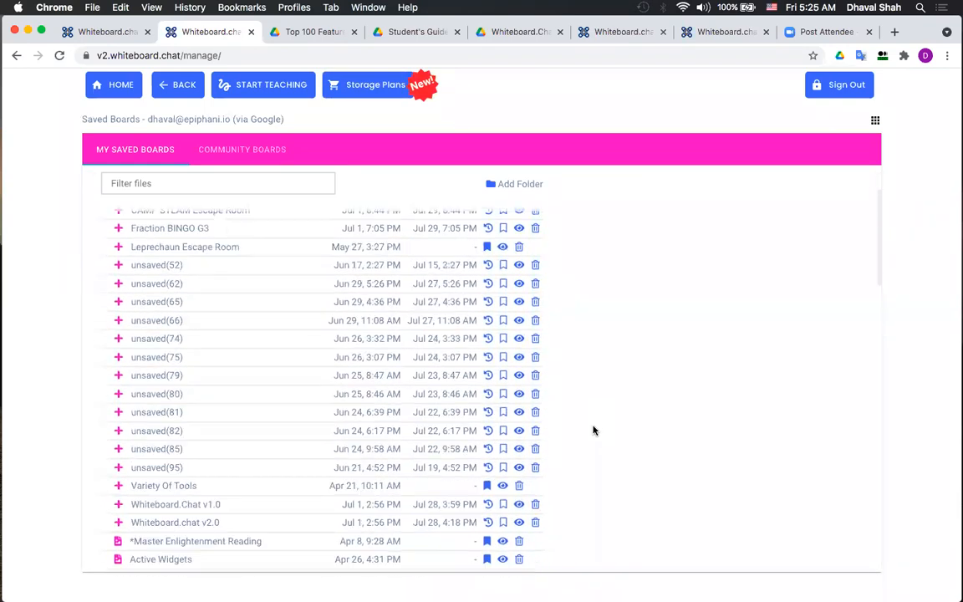
{"action": "scroll", "coordinate": [593, 430], "scroll_direction": "down", "scroll_amount": 20}
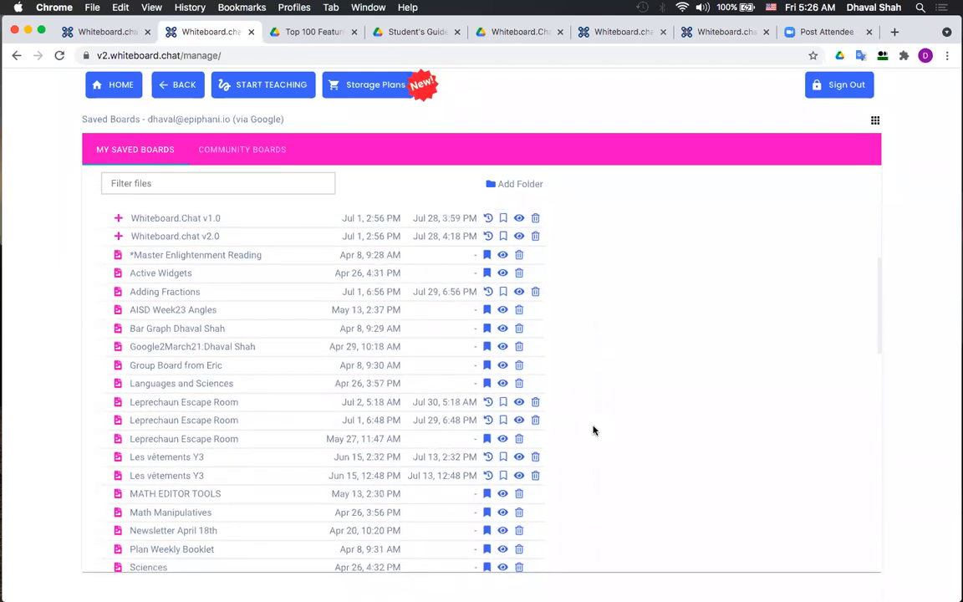
{"action": "scroll", "coordinate": [593, 430], "scroll_direction": "up", "scroll_amount": 7}
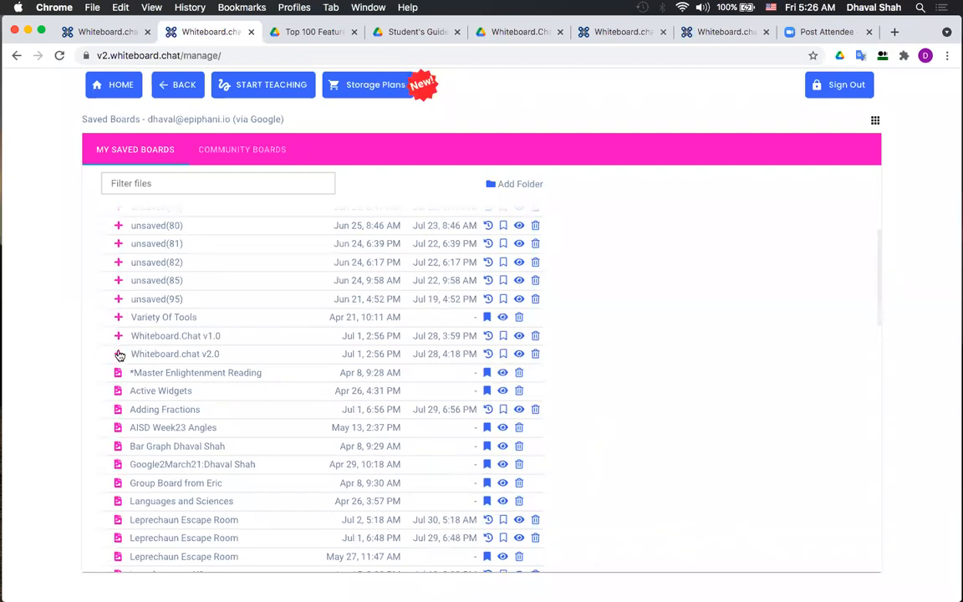
Expand the Whiteboard.chat v2.0 session, look through its participants' boards, and collapse it again
{"action": "left_click", "coordinate": [120, 354]}
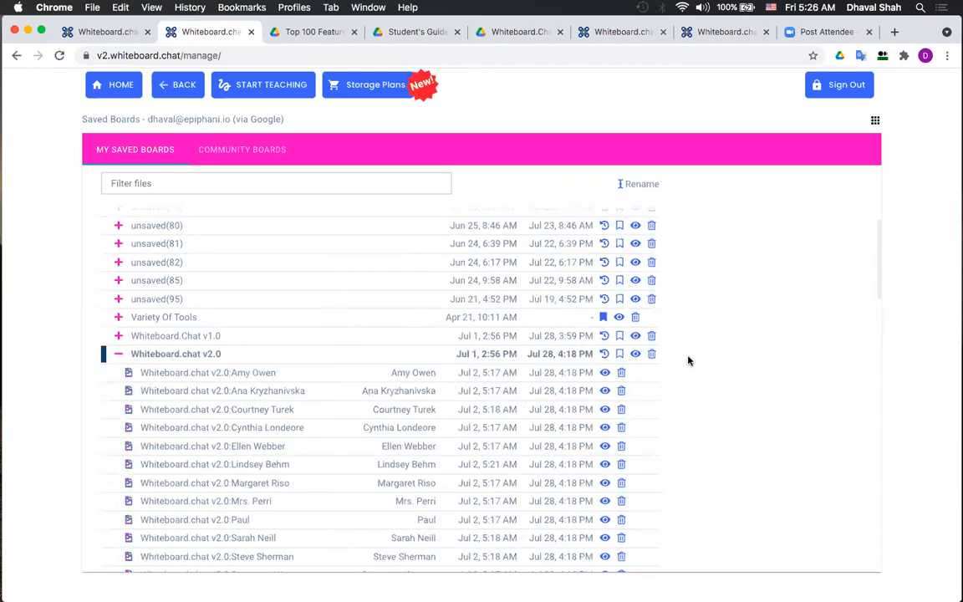
{"action": "scroll", "coordinate": [688, 361], "scroll_direction": "down", "scroll_amount": 3}
{"action": "scroll", "coordinate": [688, 361], "scroll_direction": "down", "scroll_amount": 3}
{"action": "scroll", "coordinate": [688, 361], "scroll_direction": "up", "scroll_amount": 10}
{"action": "scroll", "coordinate": [688, 361], "scroll_direction": "down", "scroll_amount": 10}
{"action": "scroll", "coordinate": [688, 361], "scroll_direction": "up", "scroll_amount": 2}
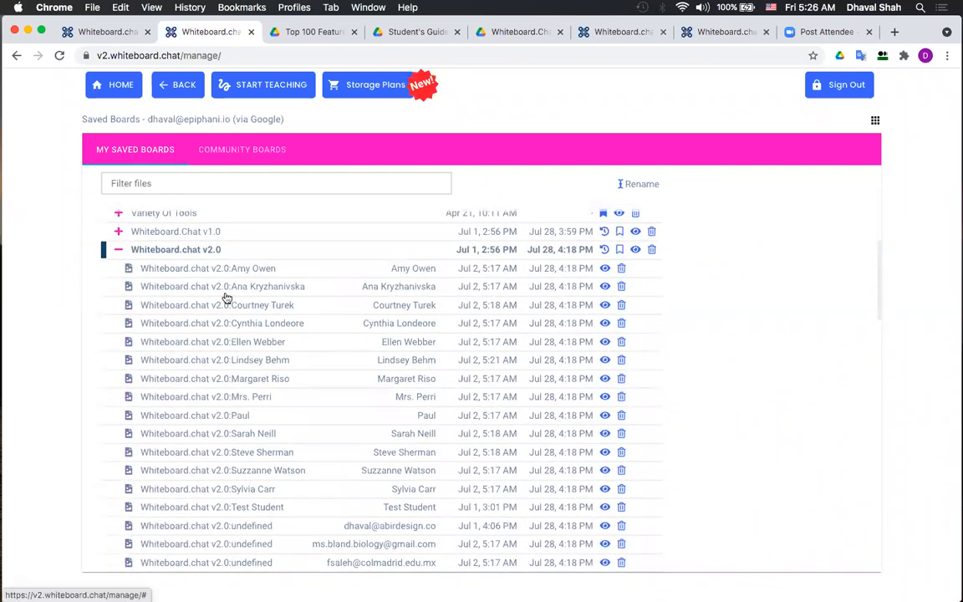
{"action": "left_click", "coordinate": [118, 249]}
Browse the upper part of the saved boards list once more and return to the Whiteboard.chat v2.0 board
{"action": "scroll", "coordinate": [585, 265], "scroll_direction": "up", "scroll_amount": 4}
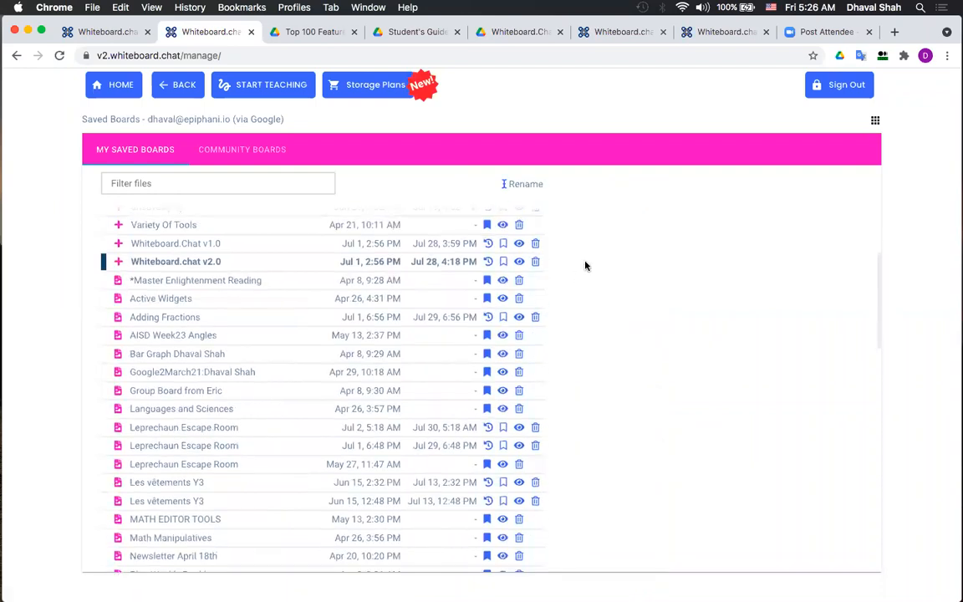
{"action": "scroll", "coordinate": [585, 266], "scroll_direction": "up", "scroll_amount": 5}
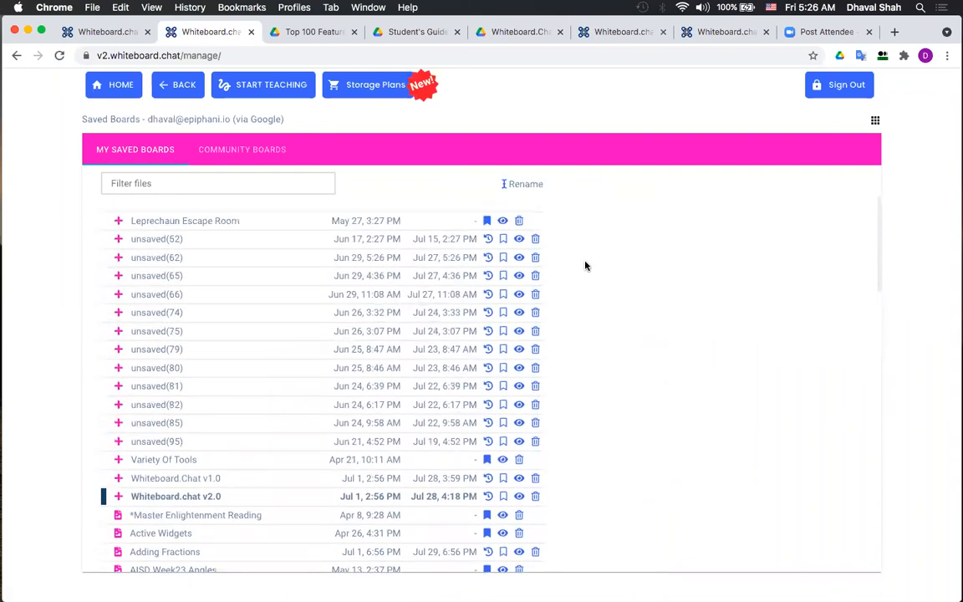
{"action": "scroll", "coordinate": [585, 266], "scroll_direction": "up", "scroll_amount": 2}
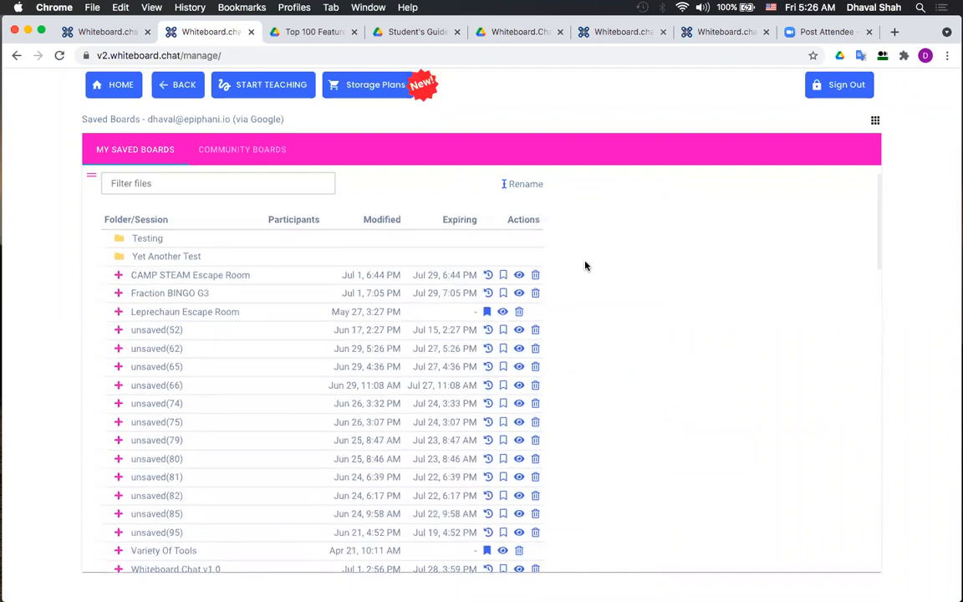
{"action": "scroll", "coordinate": [585, 266], "scroll_direction": "down", "scroll_amount": 4}
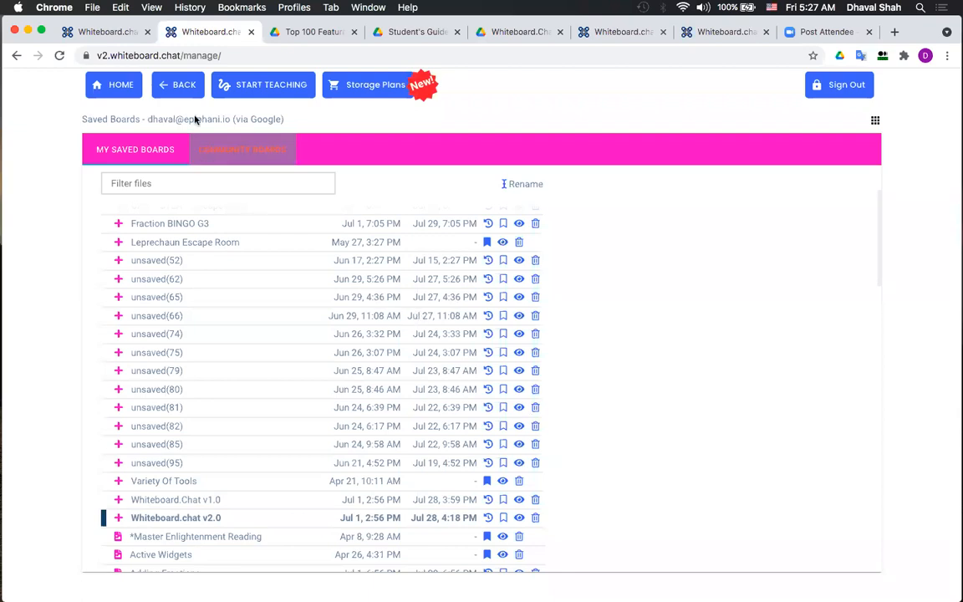
{"action": "left_click", "coordinate": [183, 86]}
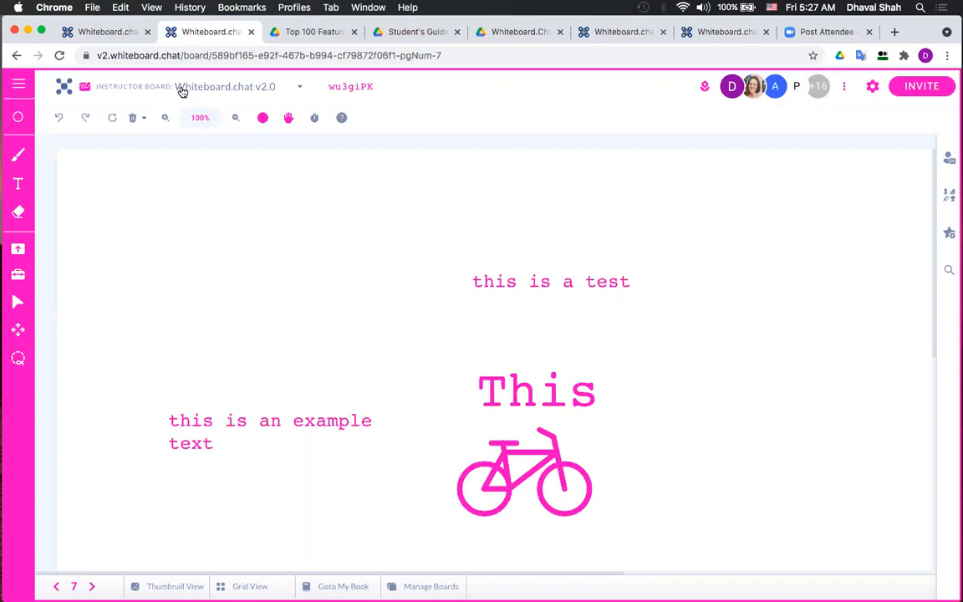
Open the Teacher's Guide from the whiteboard's help resources
{"action": "left_click", "coordinate": [341, 119]}
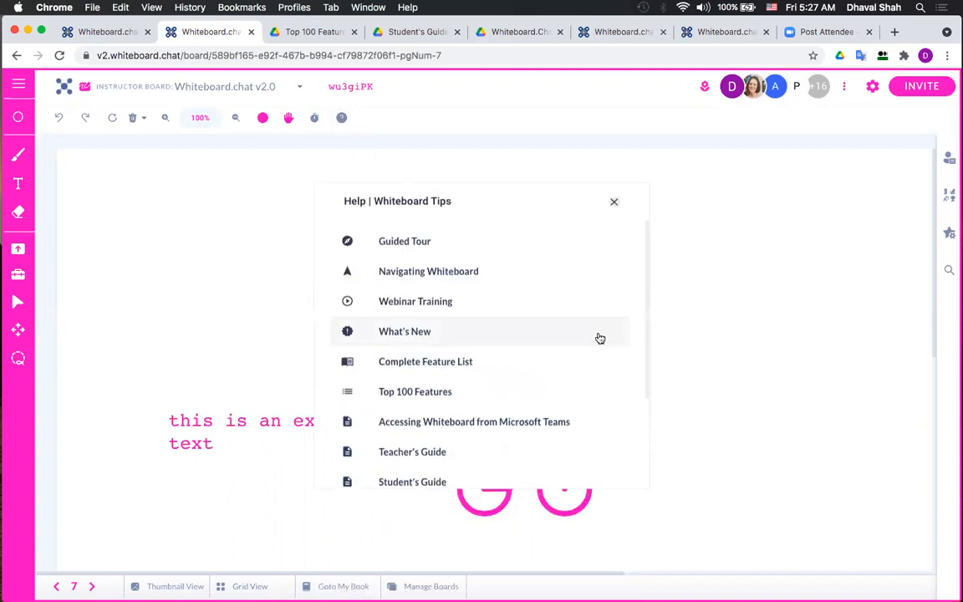
{"action": "scroll", "coordinate": [599, 338], "scroll_direction": "down", "scroll_amount": 2}
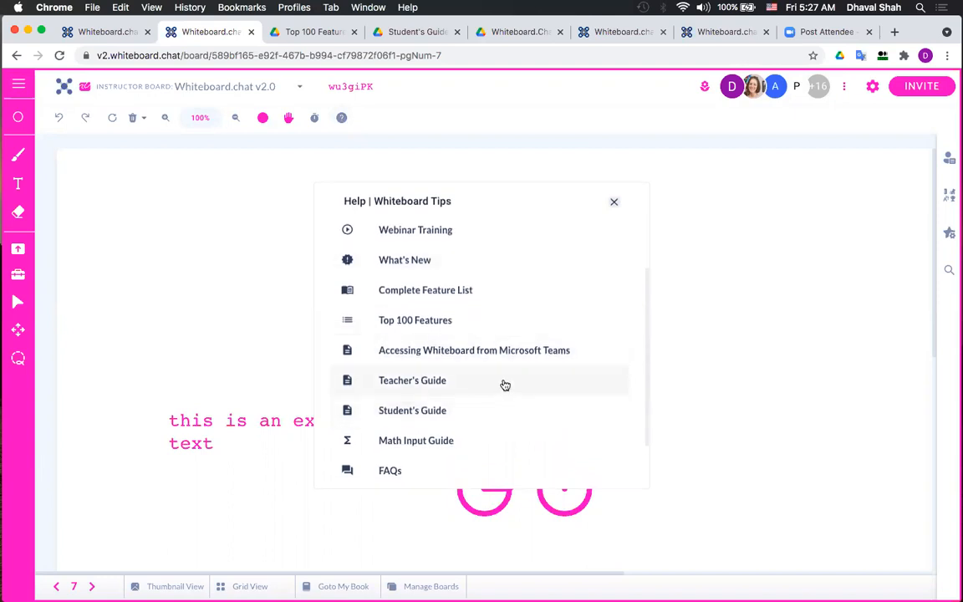
{"action": "left_click", "coordinate": [502, 385]}
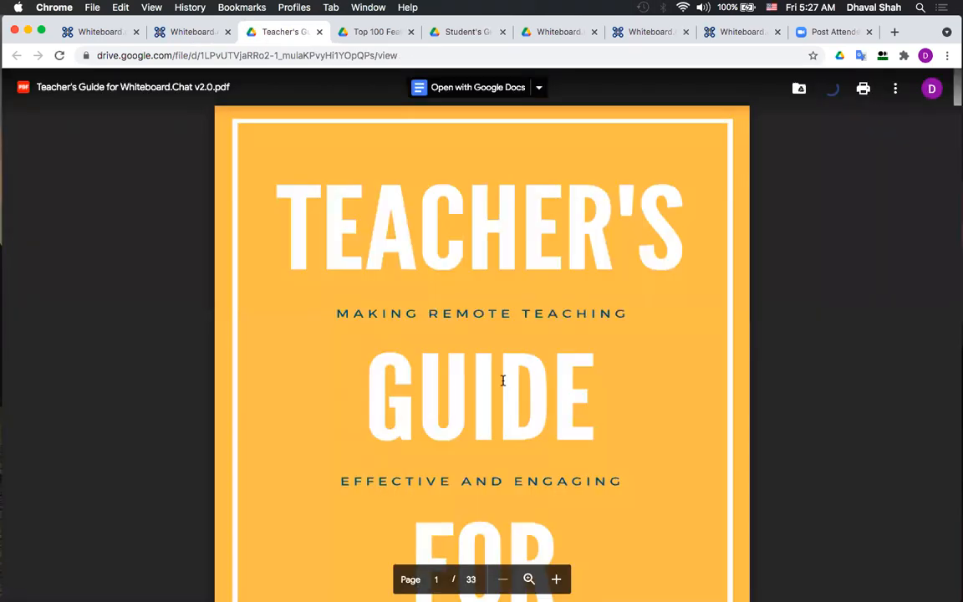
Skim the Teacher's Guide from its cover through the getting started, instructor board and live class preparation sections
{"action": "scroll", "coordinate": [731, 369], "scroll_direction": "down", "scroll_amount": 10}
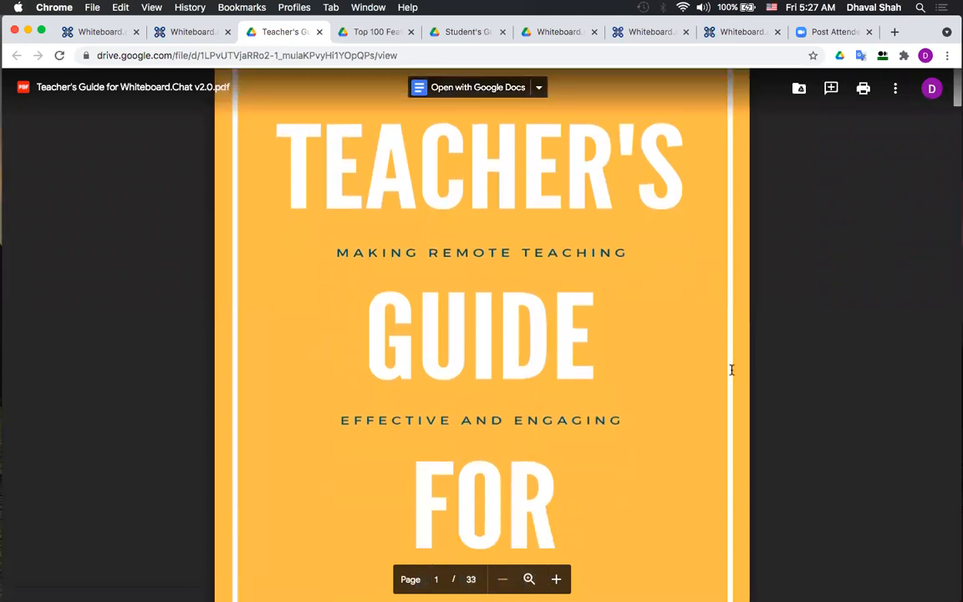
{"action": "scroll", "coordinate": [731, 369], "scroll_direction": "down", "scroll_amount": 15}
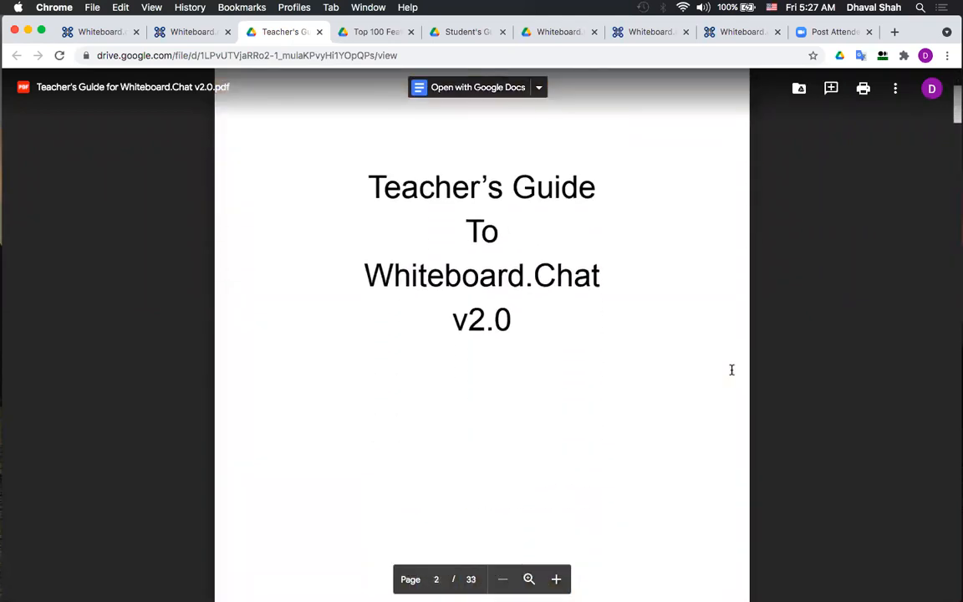
{"action": "scroll", "coordinate": [731, 370], "scroll_direction": "down", "scroll_amount": 15}
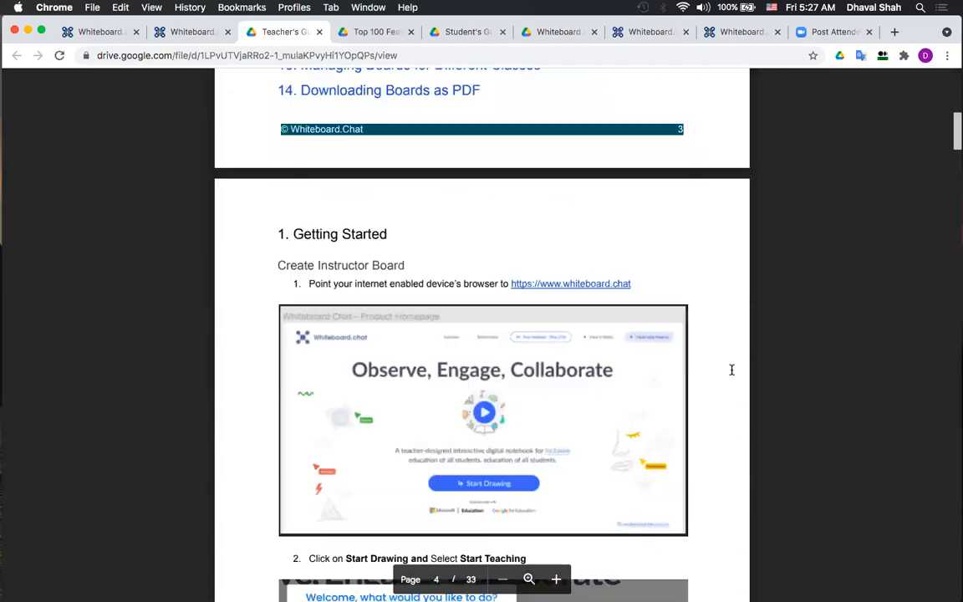
{"action": "scroll", "coordinate": [732, 370], "scroll_direction": "down", "scroll_amount": 5}
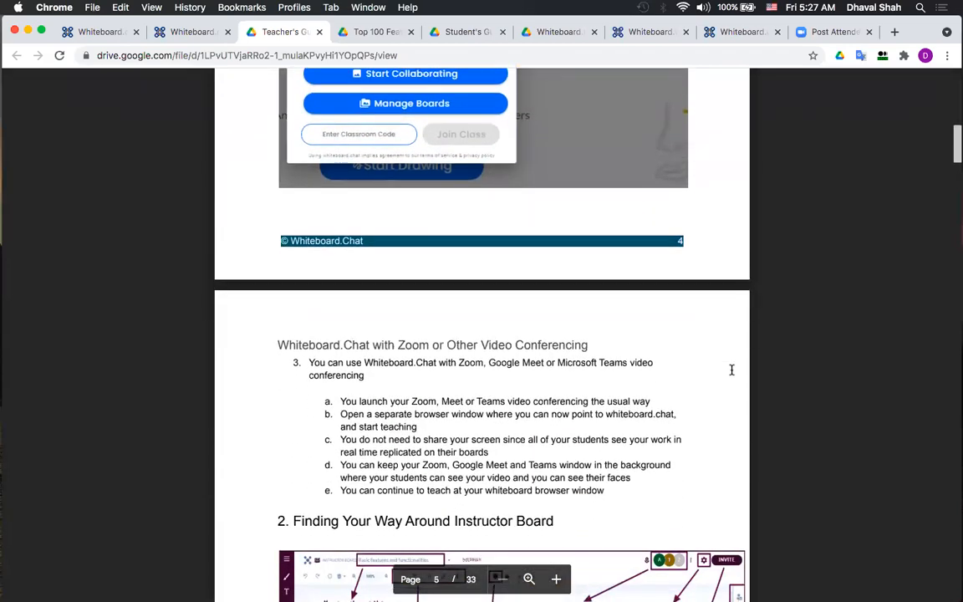
{"action": "scroll", "coordinate": [732, 369], "scroll_direction": "down", "scroll_amount": 20}
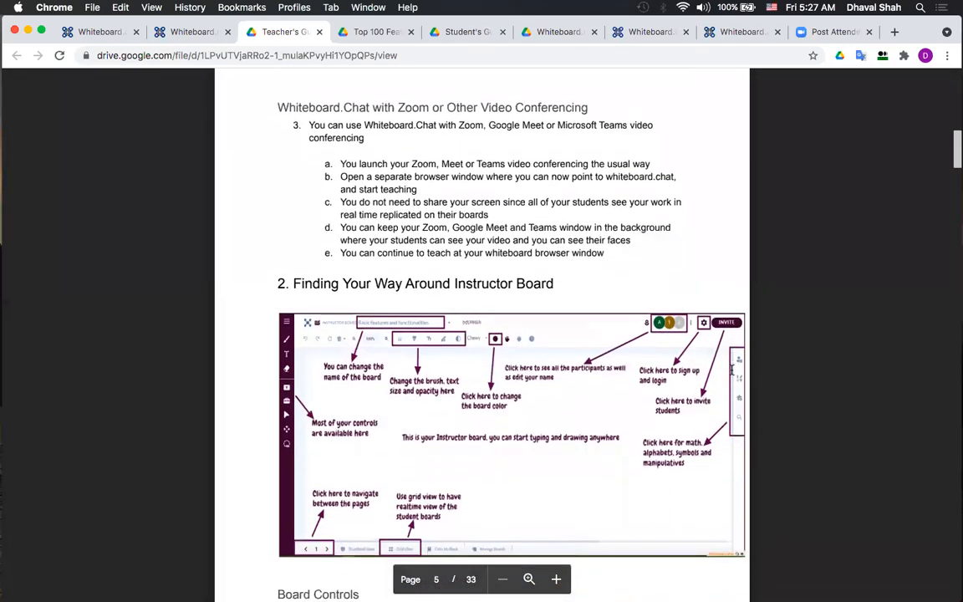
{"action": "scroll", "coordinate": [731, 370], "scroll_direction": "down", "scroll_amount": 10}
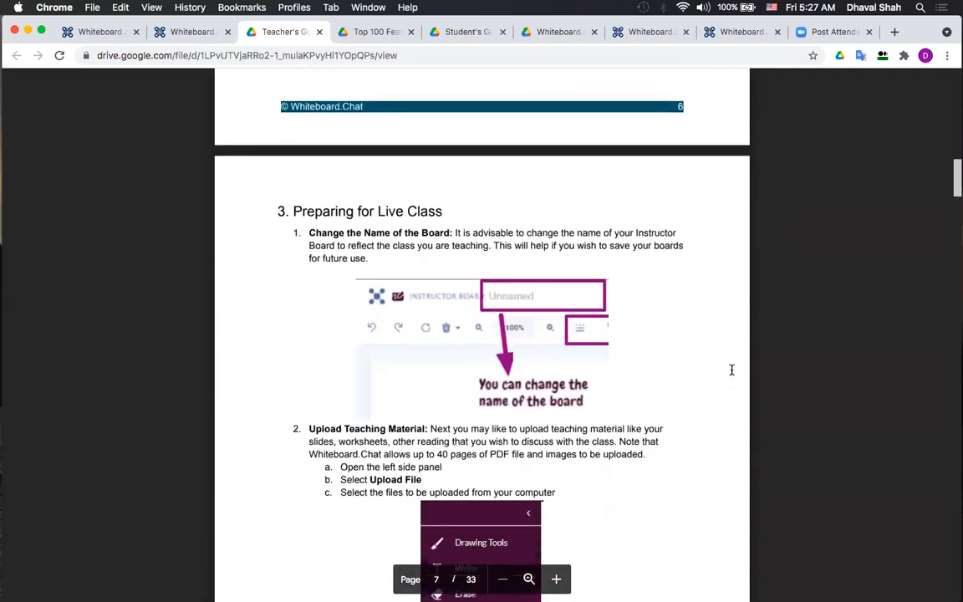
{"action": "scroll", "coordinate": [731, 370], "scroll_direction": "down", "scroll_amount": 11}
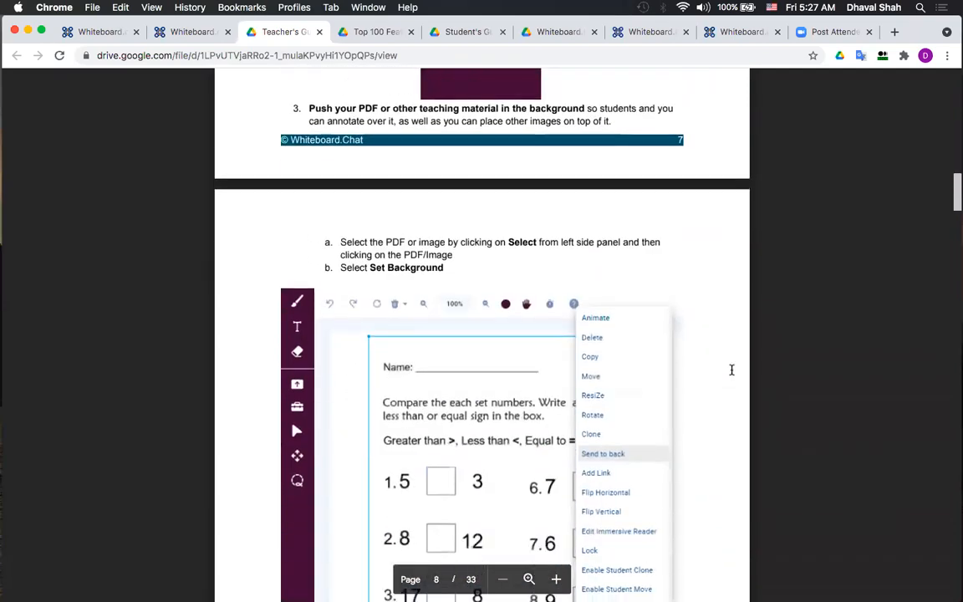
{"action": "scroll", "coordinate": [731, 369], "scroll_direction": "down", "scroll_amount": 3}
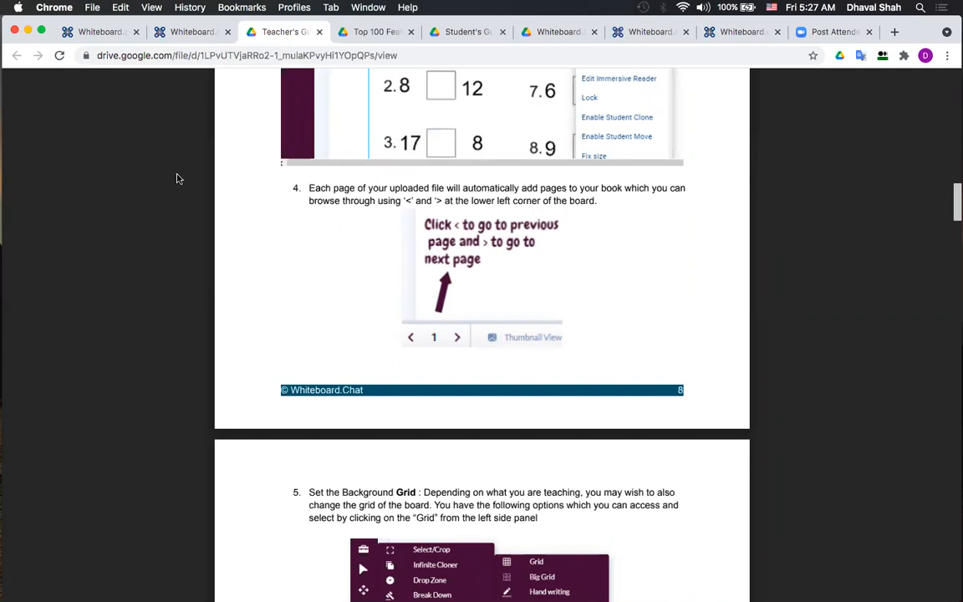
Return to the Whiteboard.chat v2.0 board, review the remaining help resources down to the tutorial videos, and close the help list
{"action": "left_click", "coordinate": [170, 35]}
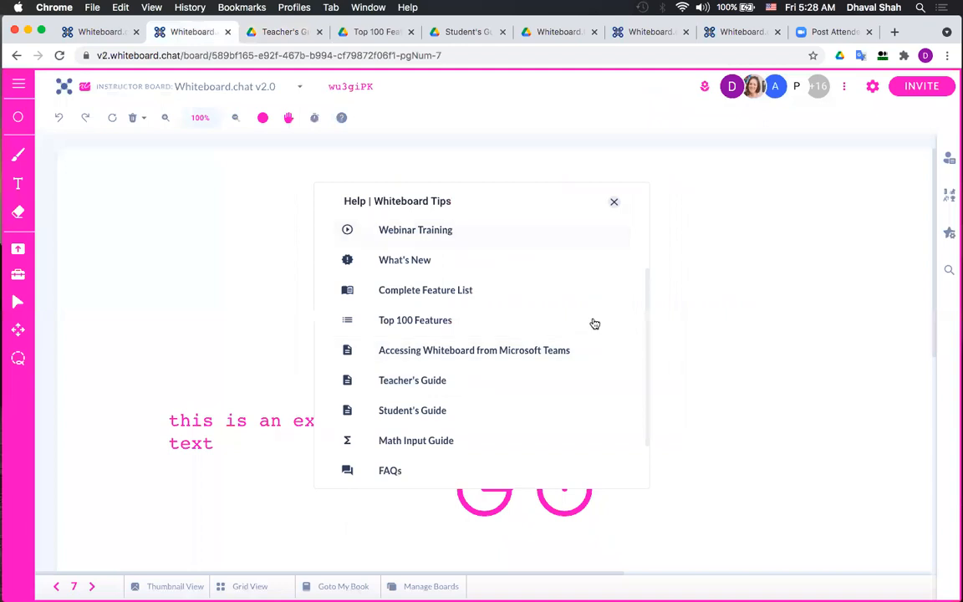
{"action": "scroll", "coordinate": [586, 386], "scroll_direction": "down", "scroll_amount": 2}
{"action": "scroll", "coordinate": [585, 385], "scroll_direction": "down", "scroll_amount": 1}
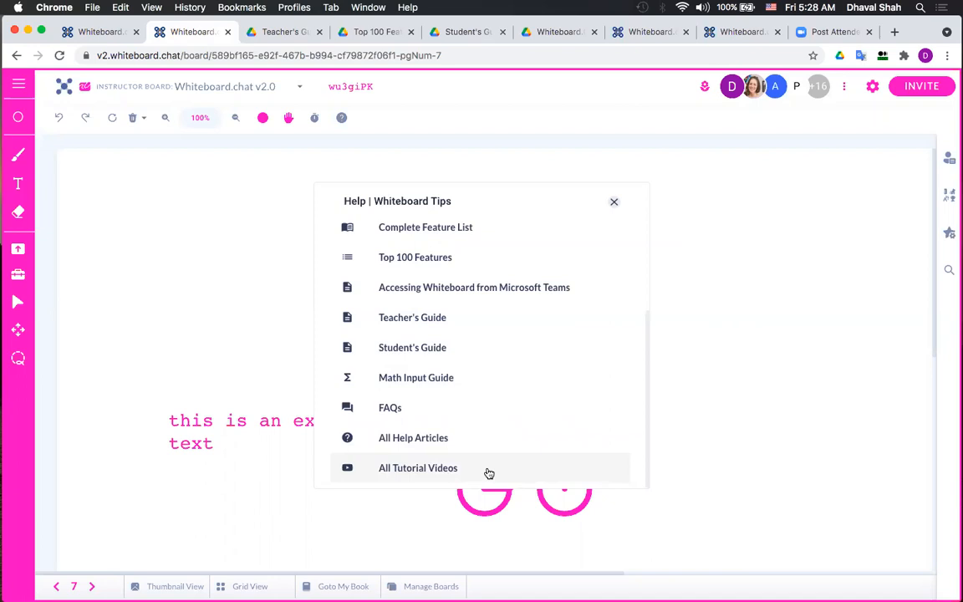
{"action": "left_click", "coordinate": [615, 205]}
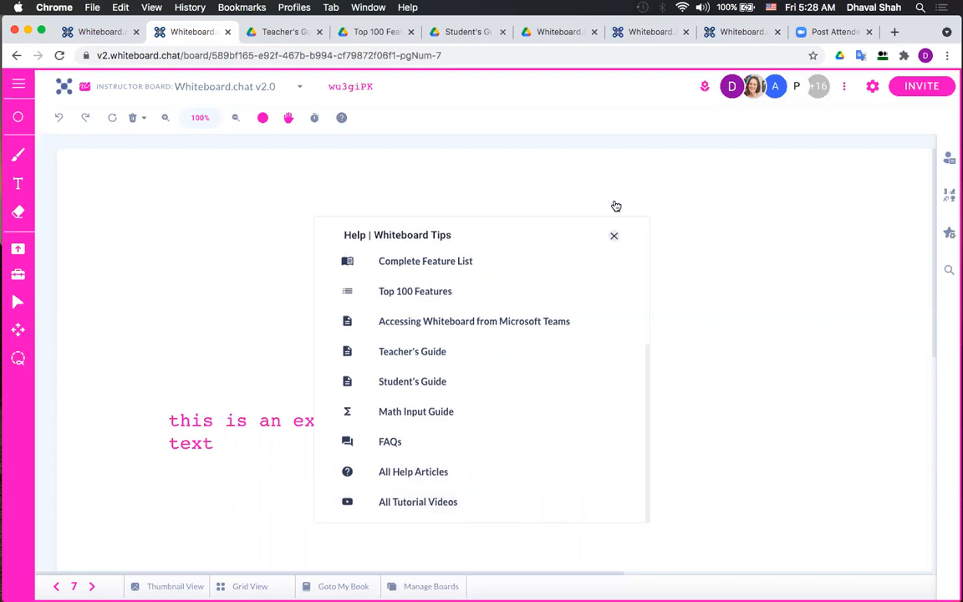